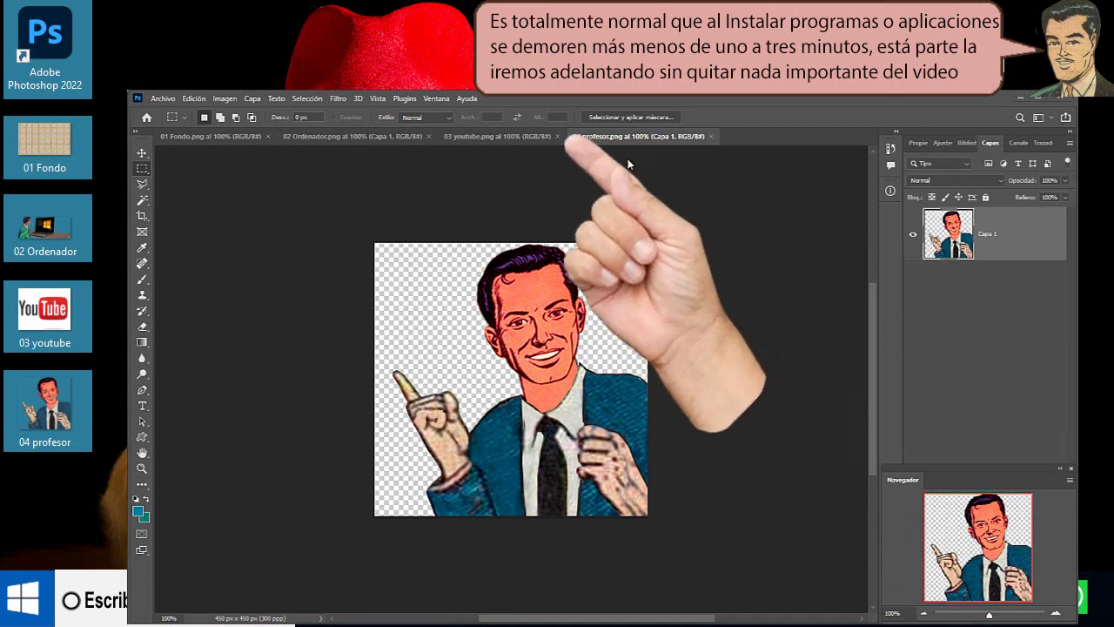
Look through the four open images: 01 Fondo, 02 Ordenador, 03 youtube and 04 profesor.
click(532, 139)
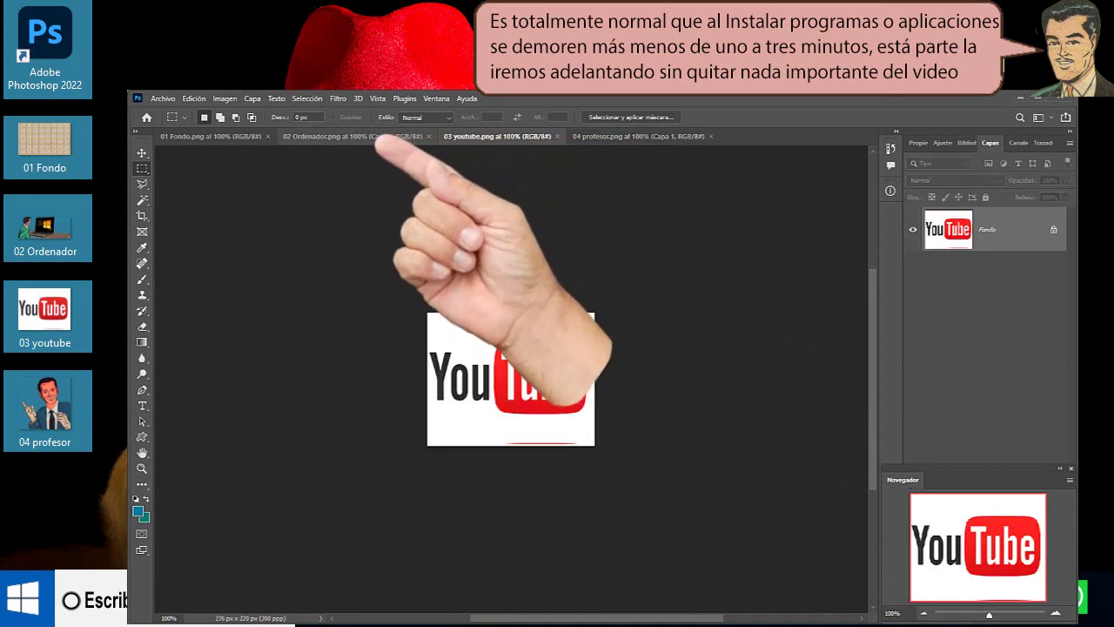
click(353, 137)
click(228, 136)
click(638, 137)
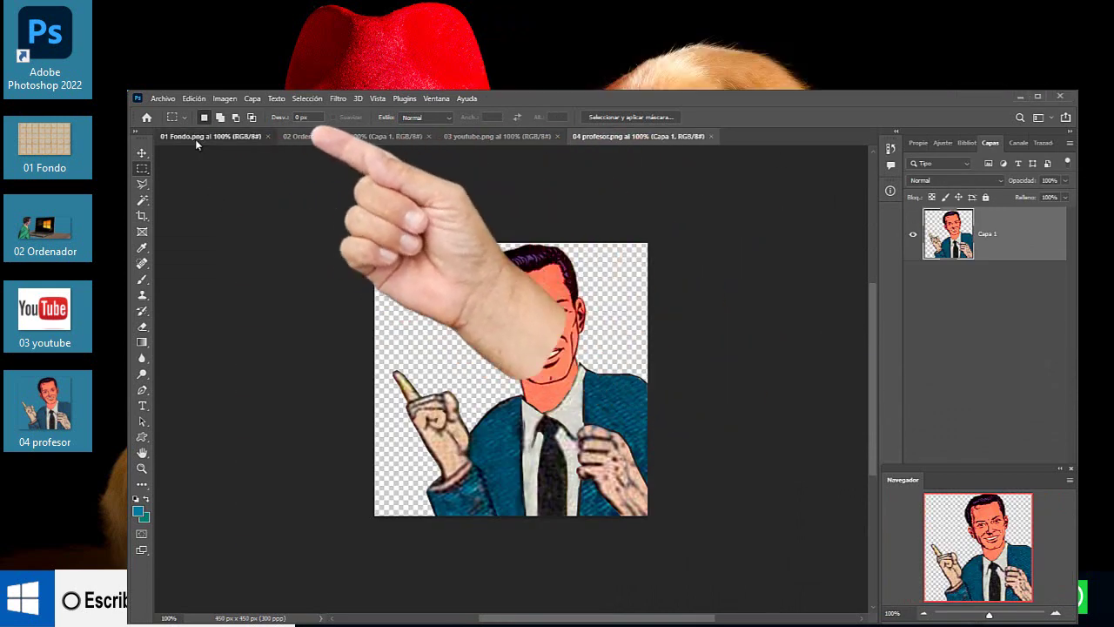
click(195, 139)
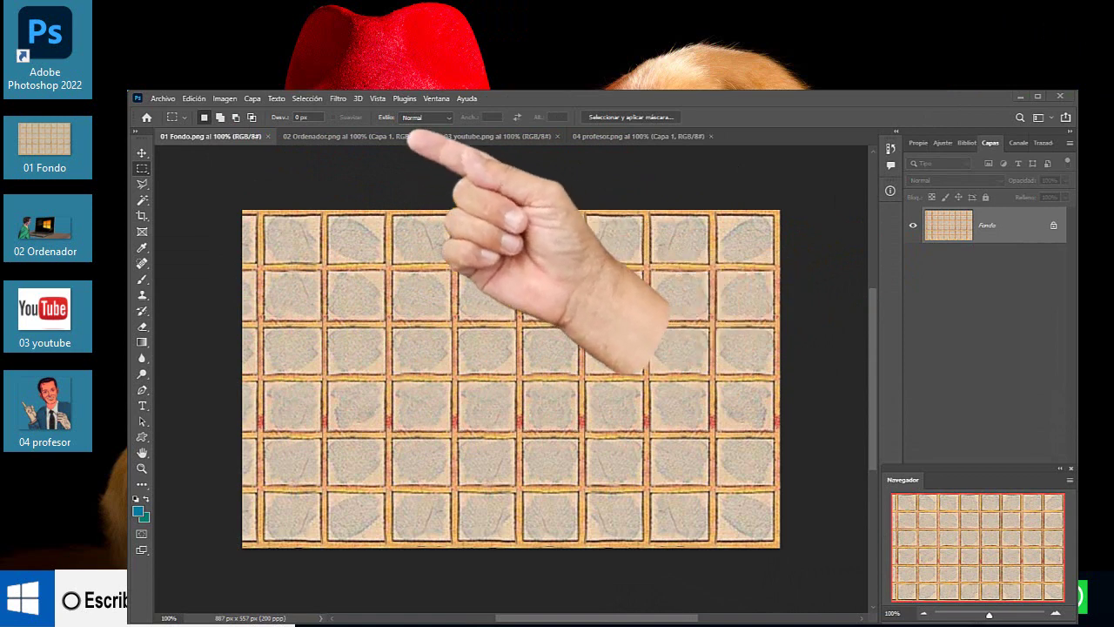
Select the whole 02 Ordenador.png image with the rectangular marquee and copy it.
click(317, 140)
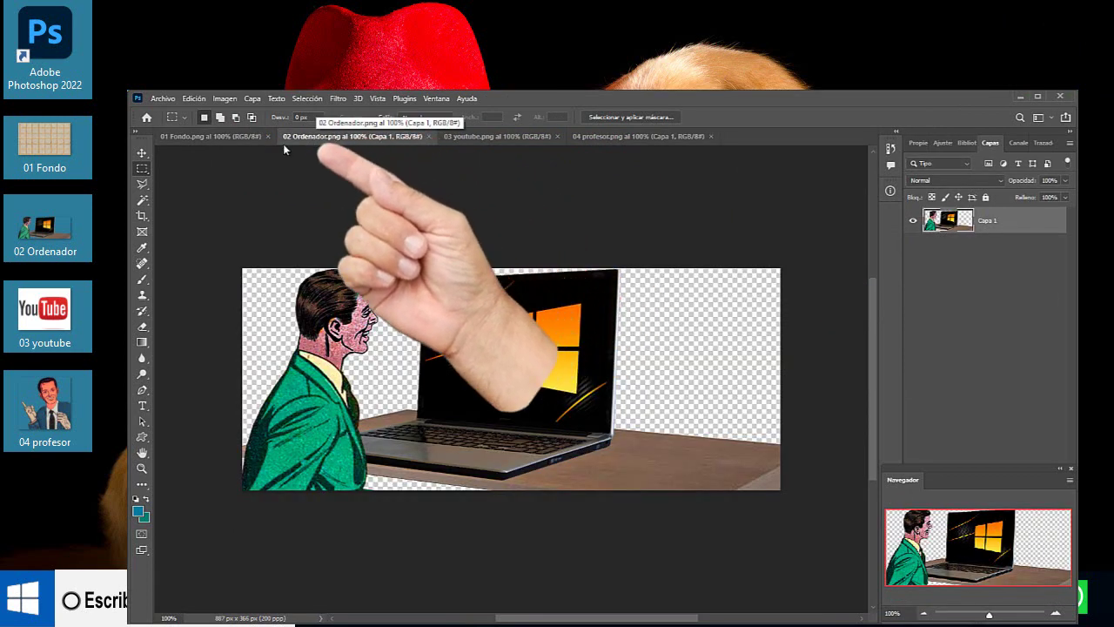
right_click(142, 170)
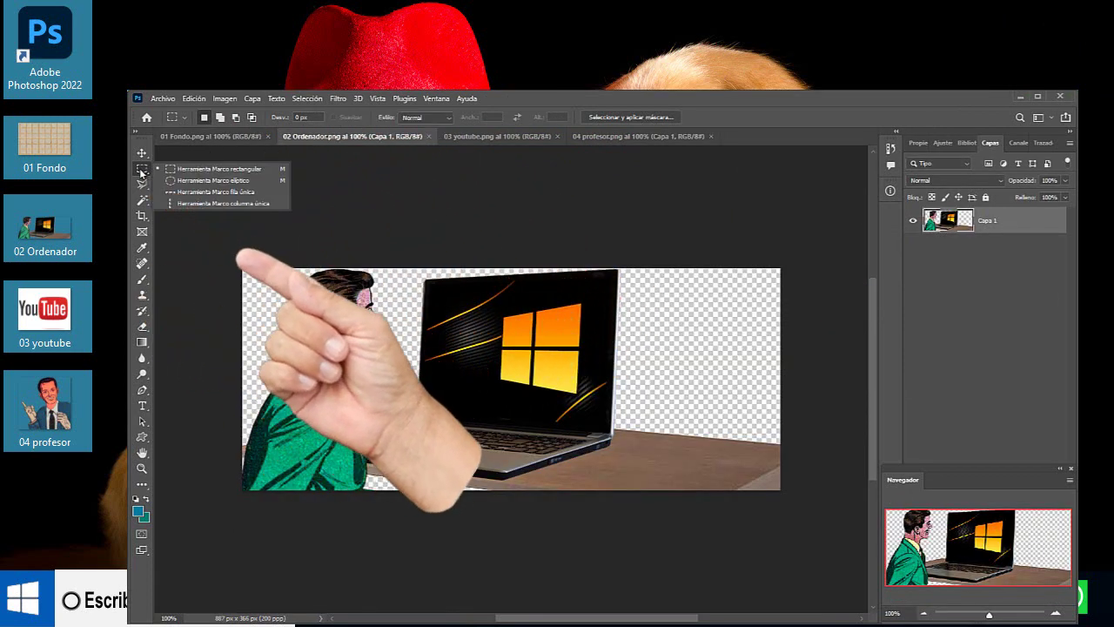
drag(233, 226, 777, 507)
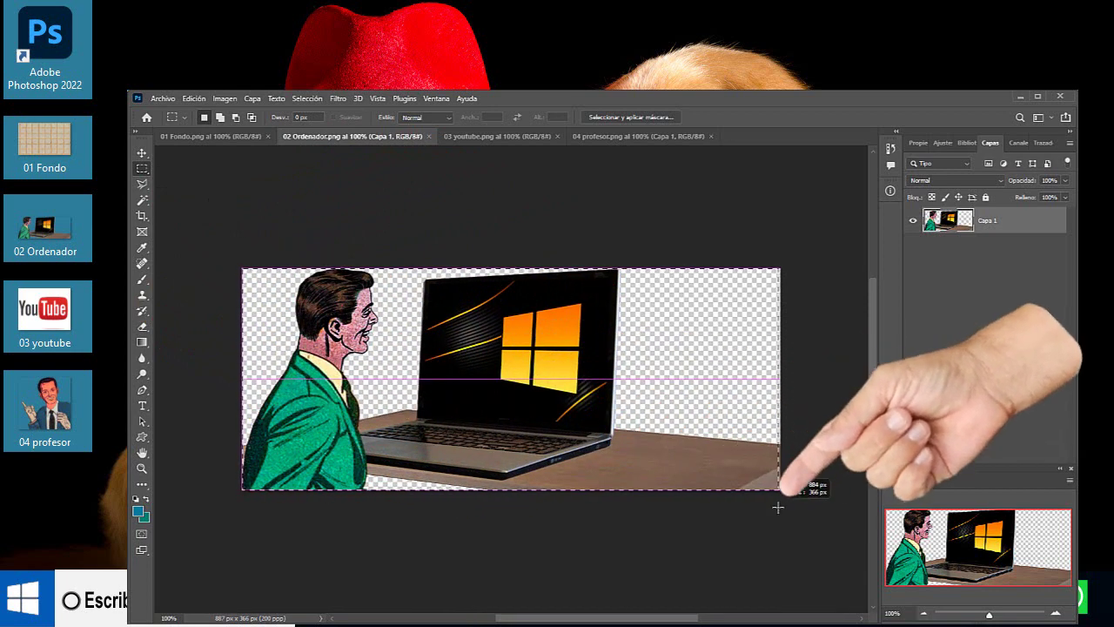
click(191, 99)
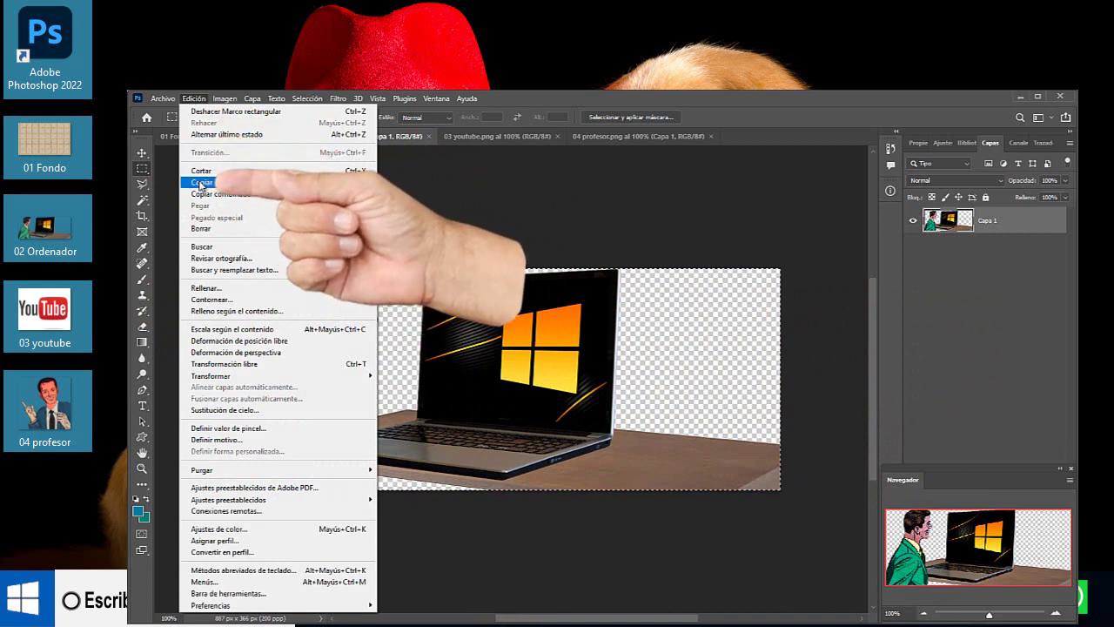
click(199, 183)
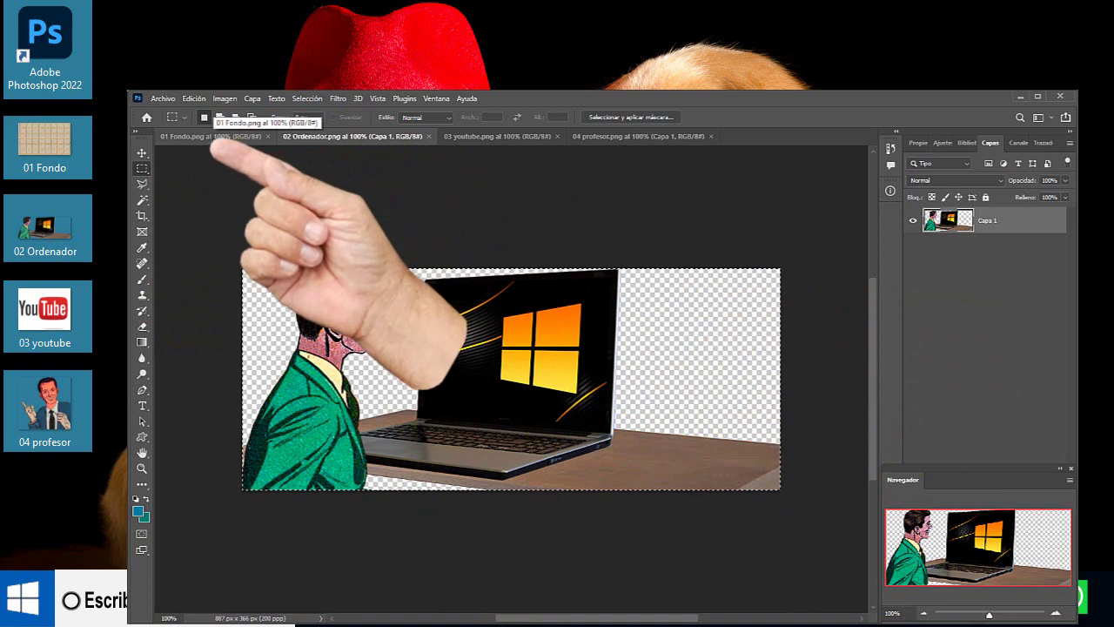
Paste the copied man and laptop into 01 Fondo.png and move them down to the canvas's bottom edge.
click(212, 137)
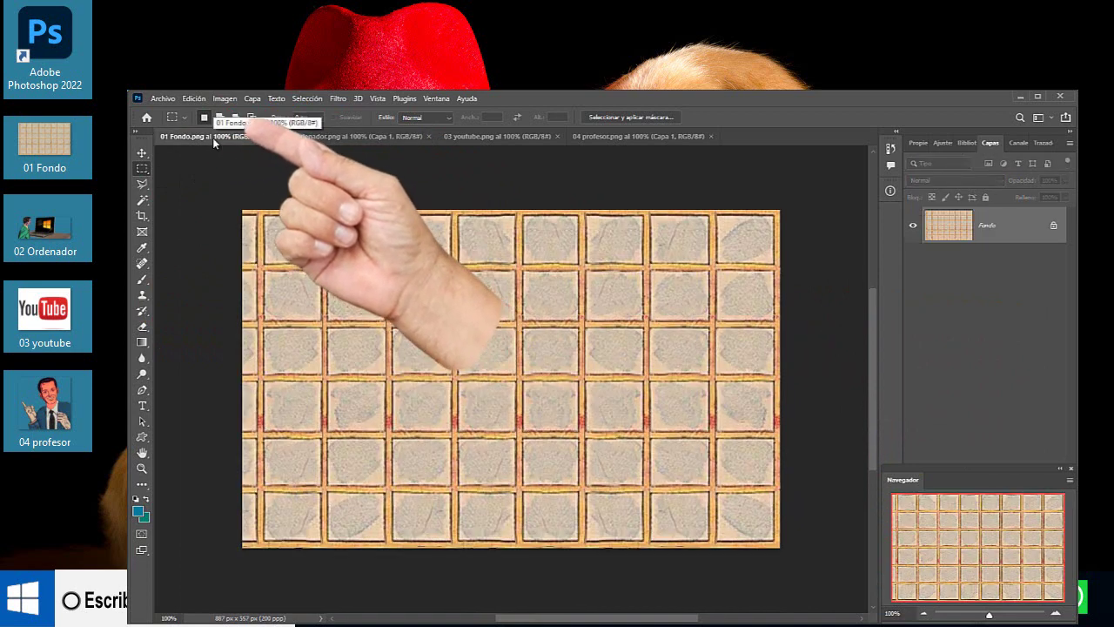
click(192, 101)
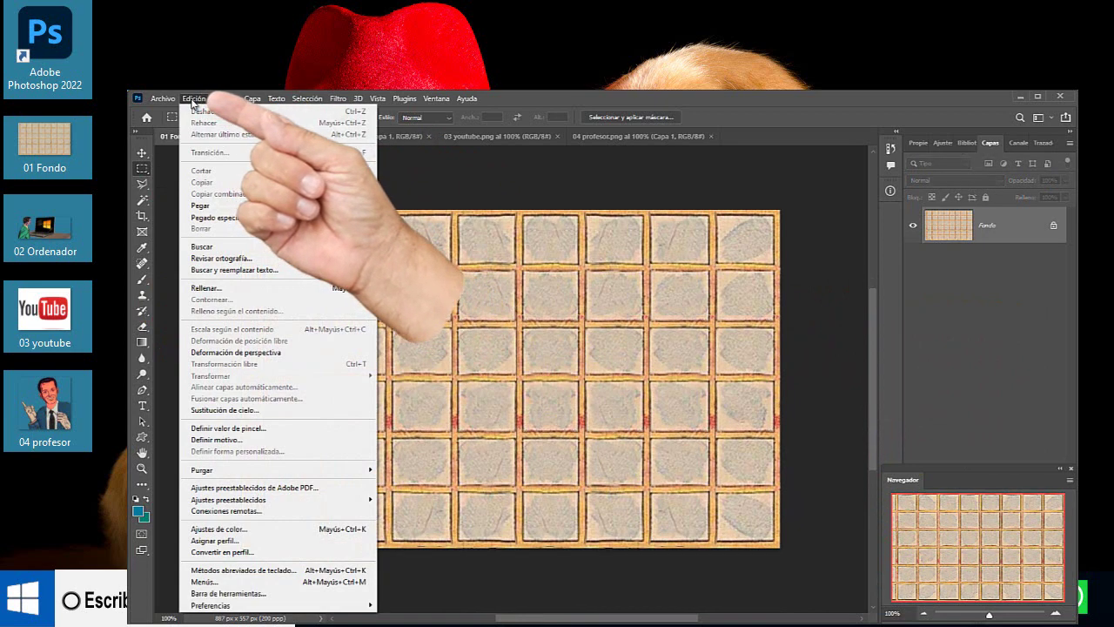
click(196, 207)
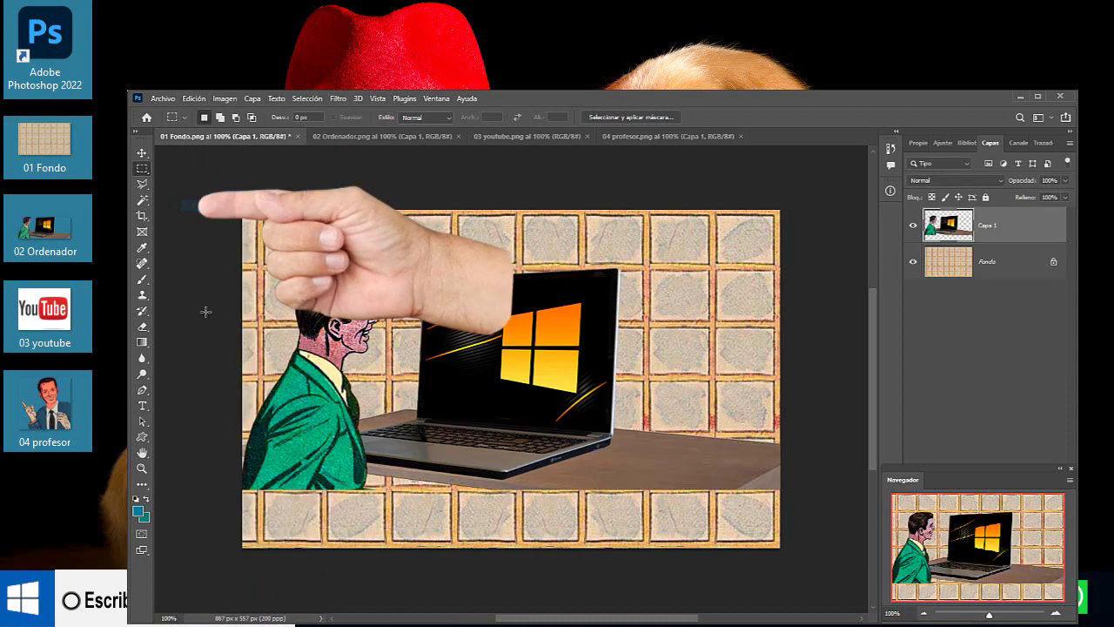
click(142, 153)
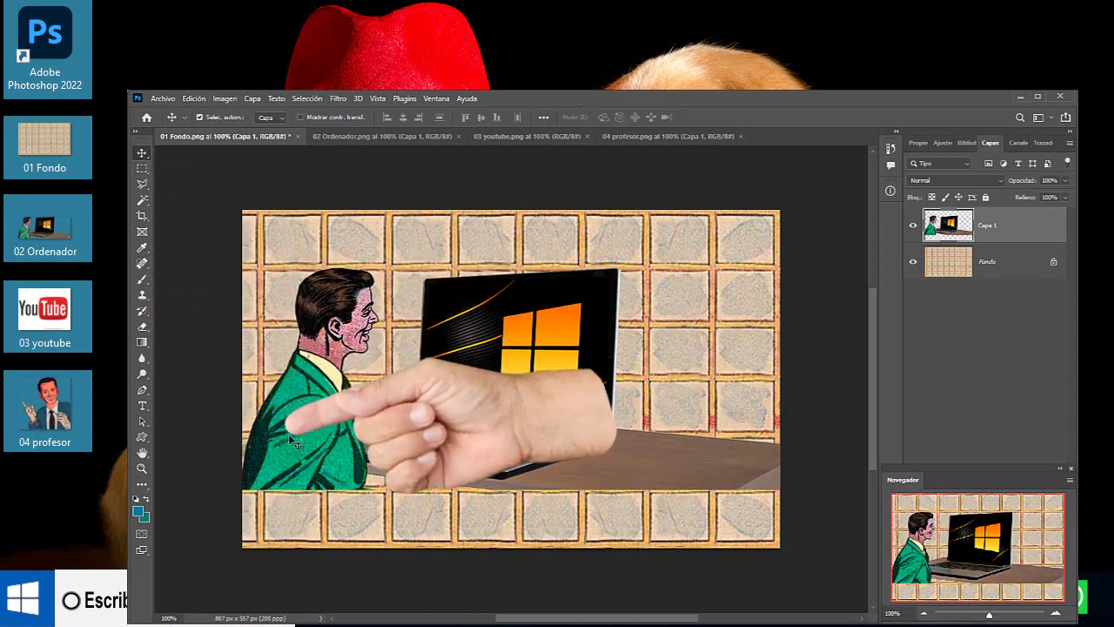
drag(288, 434, 290, 501)
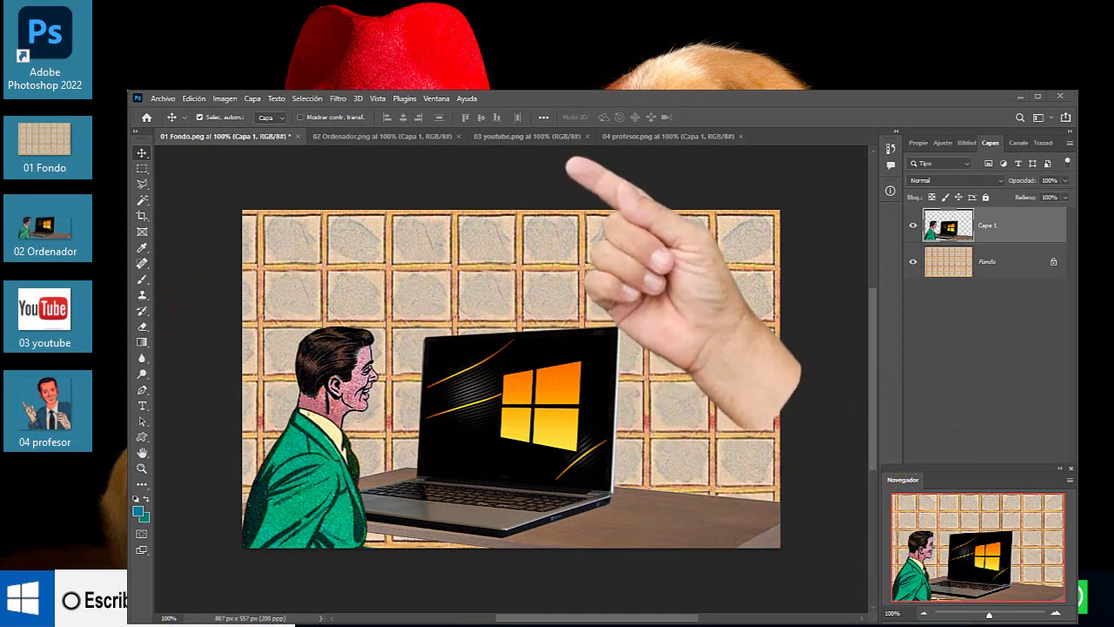
Select the whole 03 youtube.png image with the rectangular marquee and copy it.
click(507, 136)
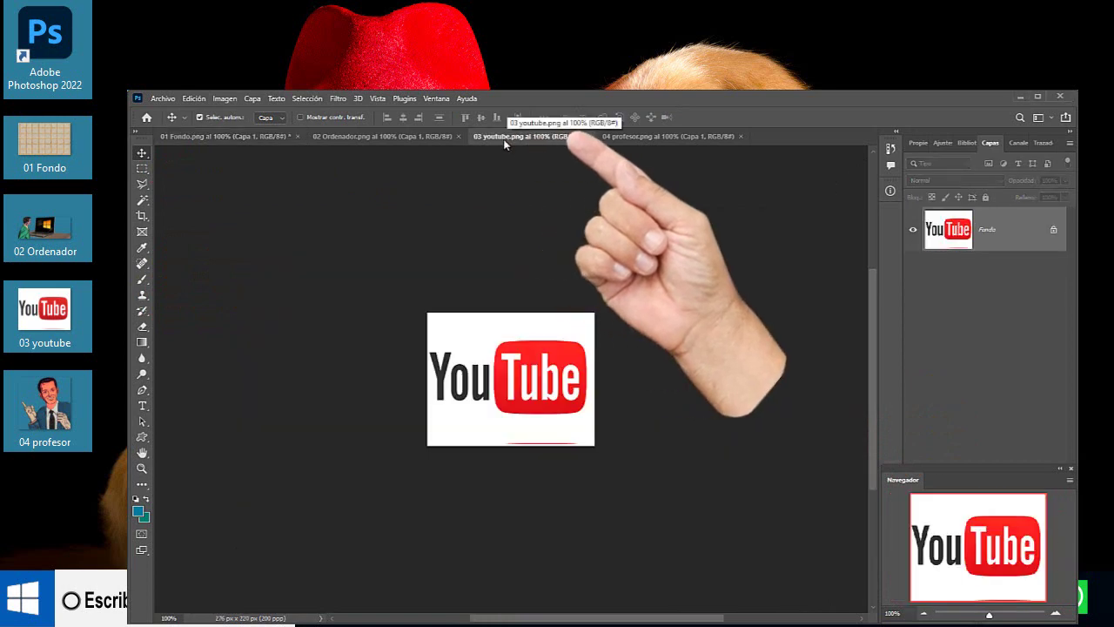
click(142, 168)
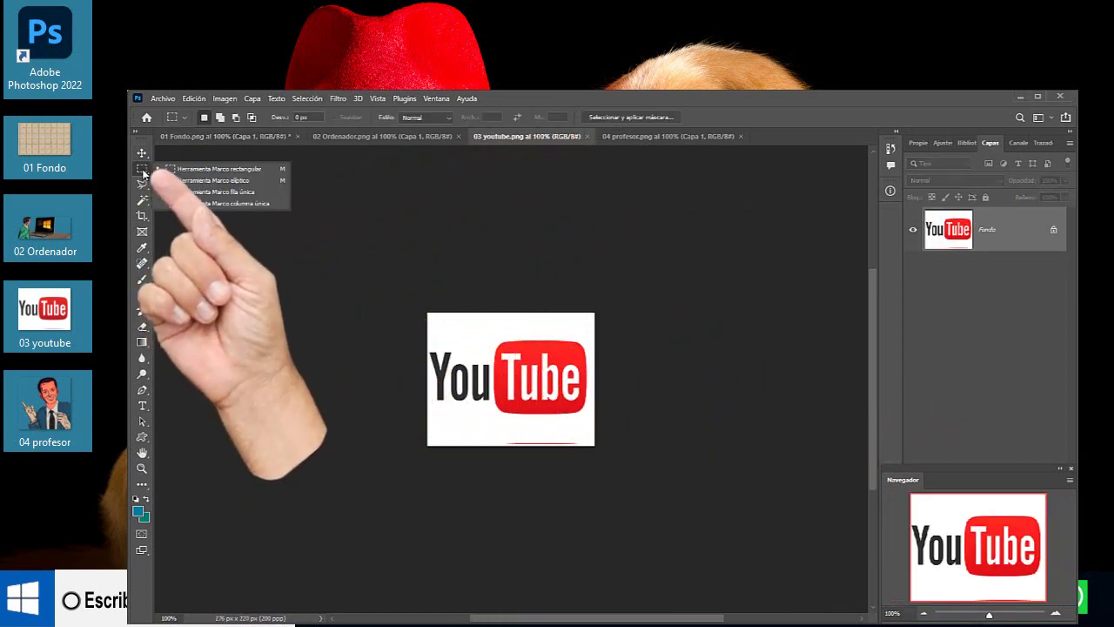
click(222, 171)
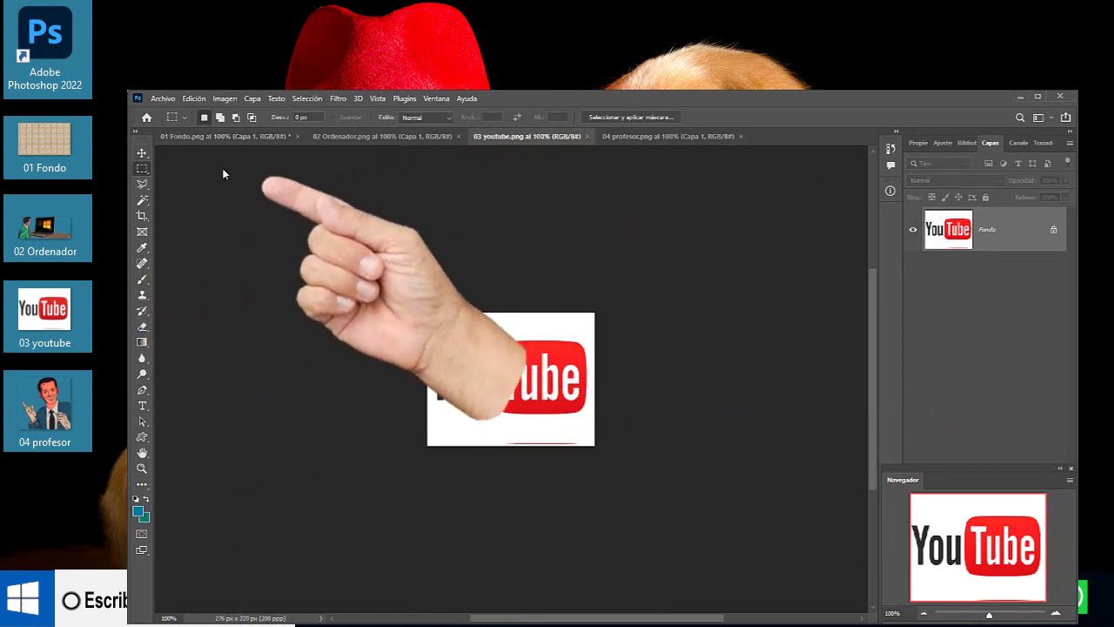
drag(427, 312, 597, 448)
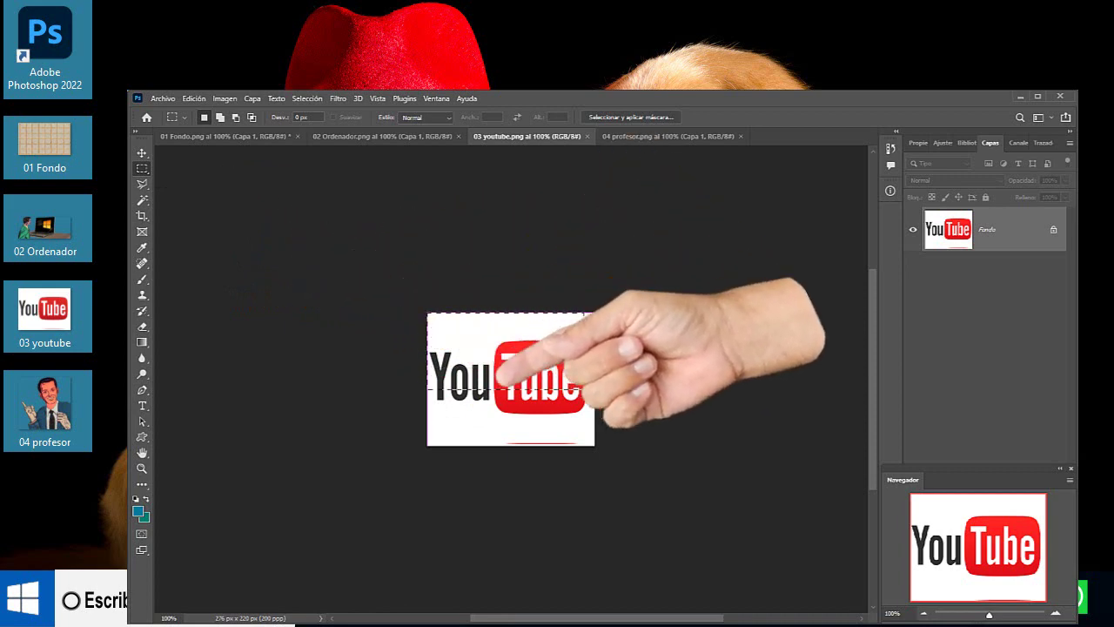
click(191, 98)
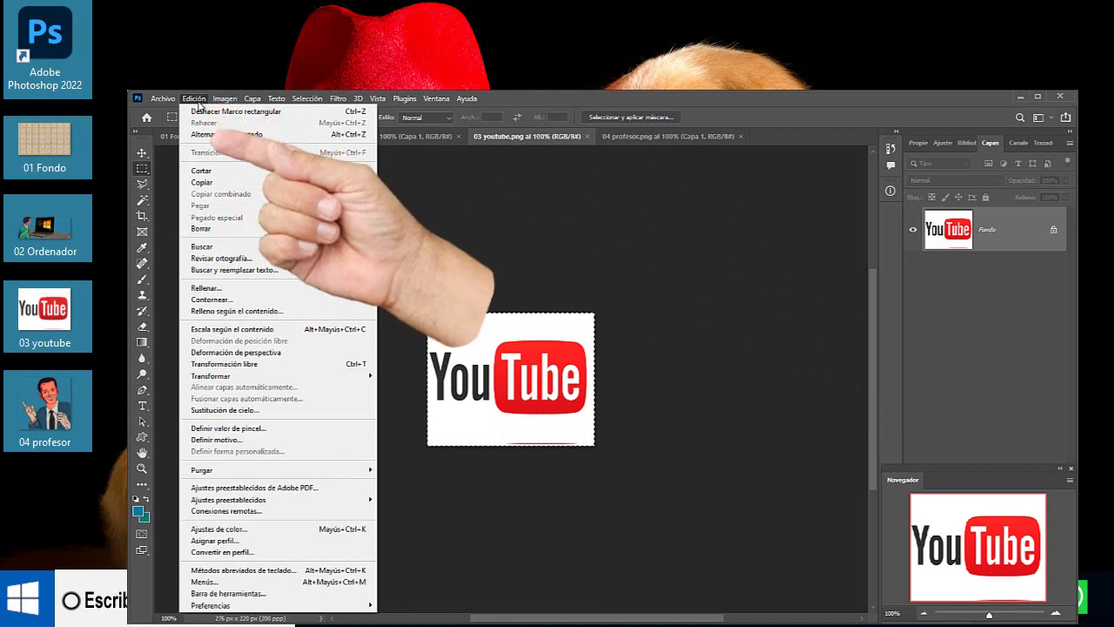
click(199, 182)
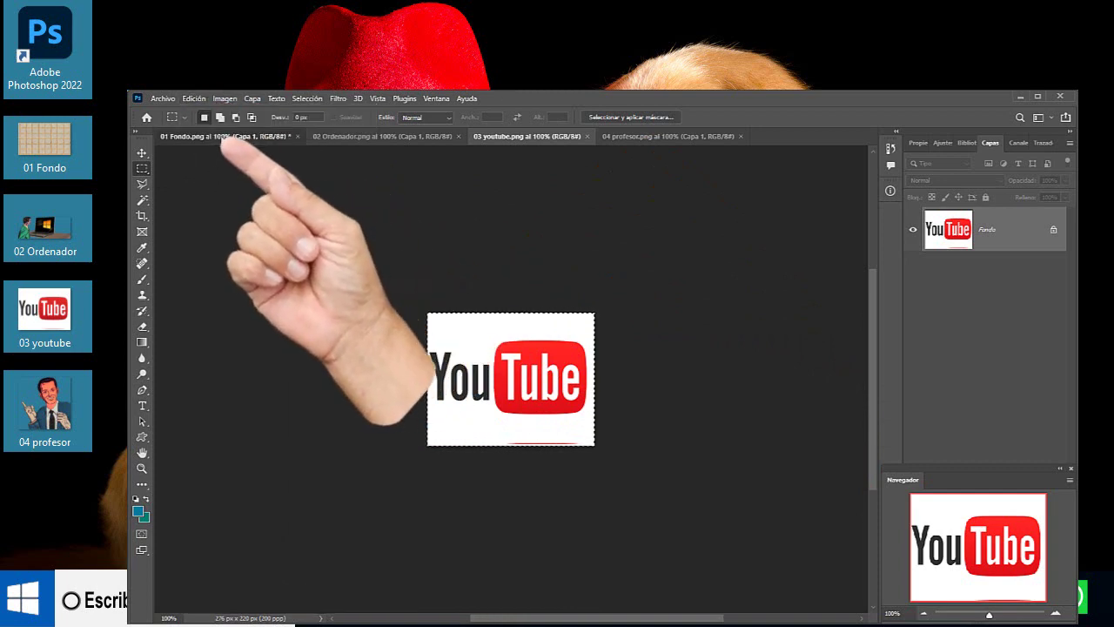
Paste the copied YouTube logo into 01 Fondo.png and position it over the laptop's screen.
click(222, 138)
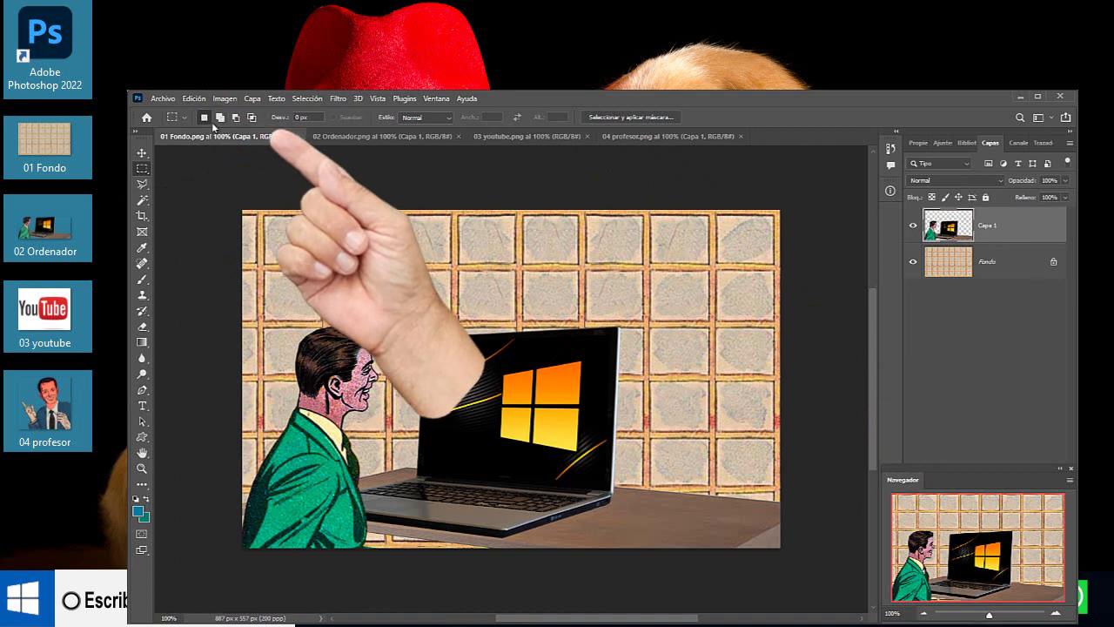
click(191, 98)
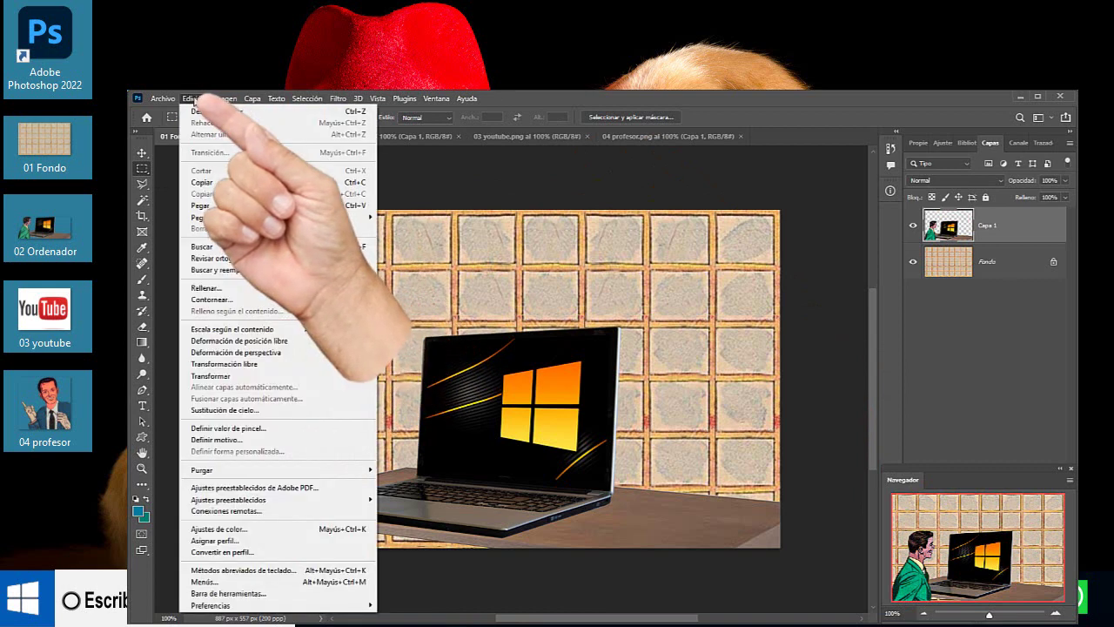
click(201, 206)
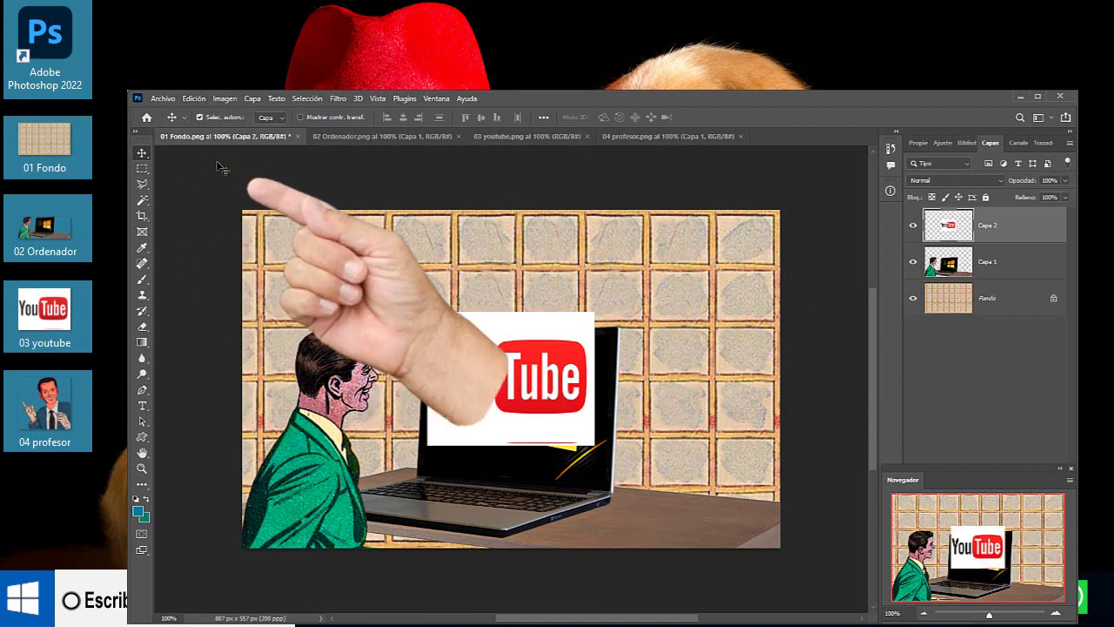
drag(513, 383, 523, 412)
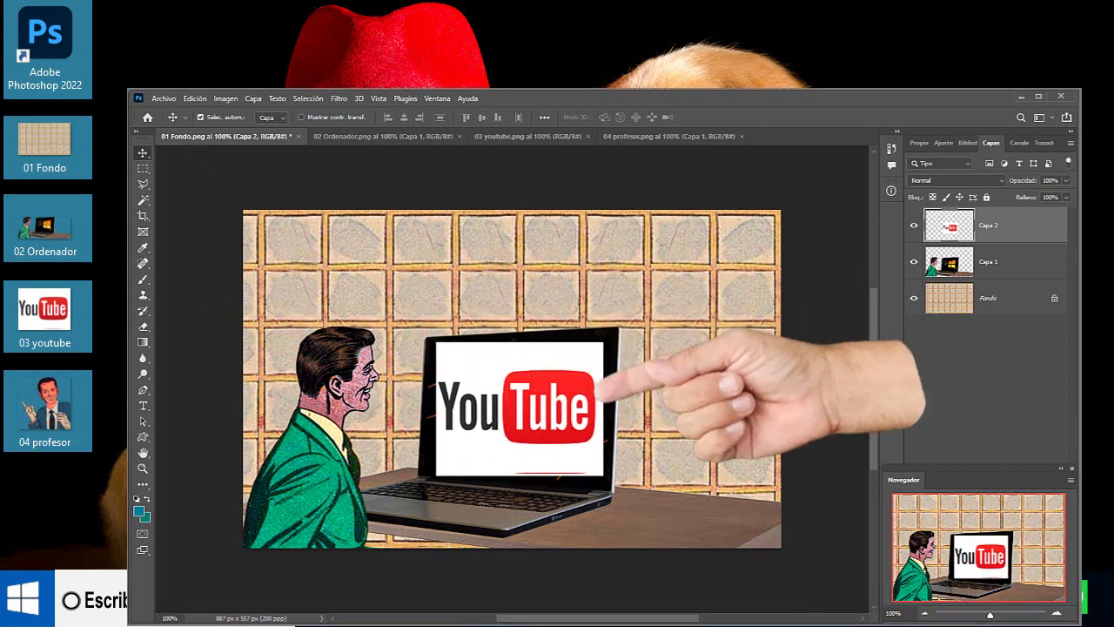
drag(510, 404, 510, 403)
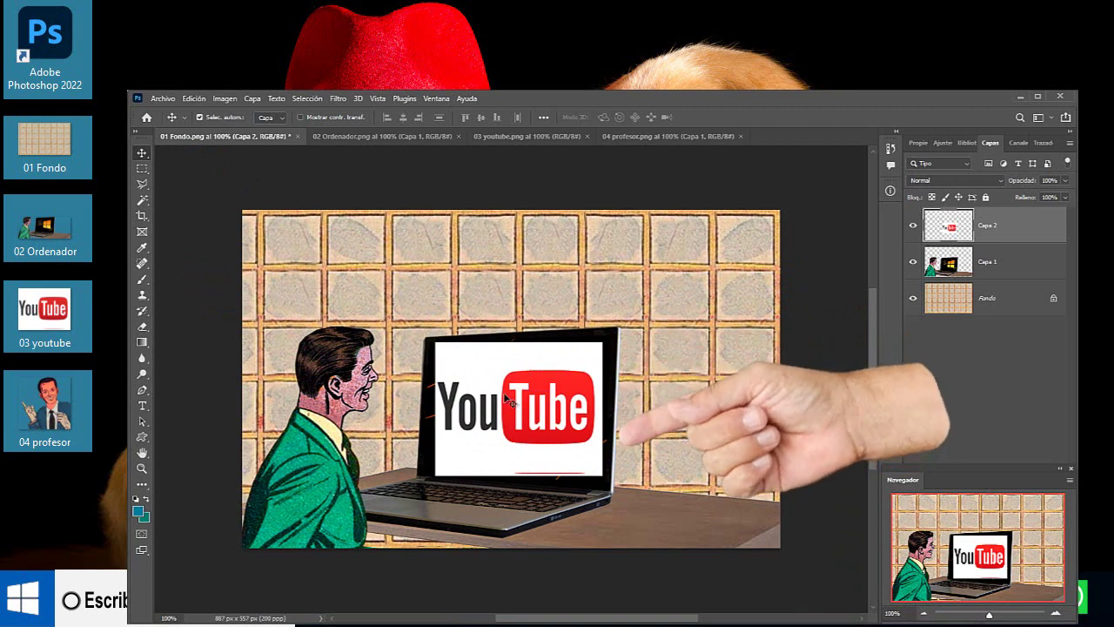
Distort the YouTube logo layer so its corners fit the slanted outline of the laptop's screen.
click(194, 99)
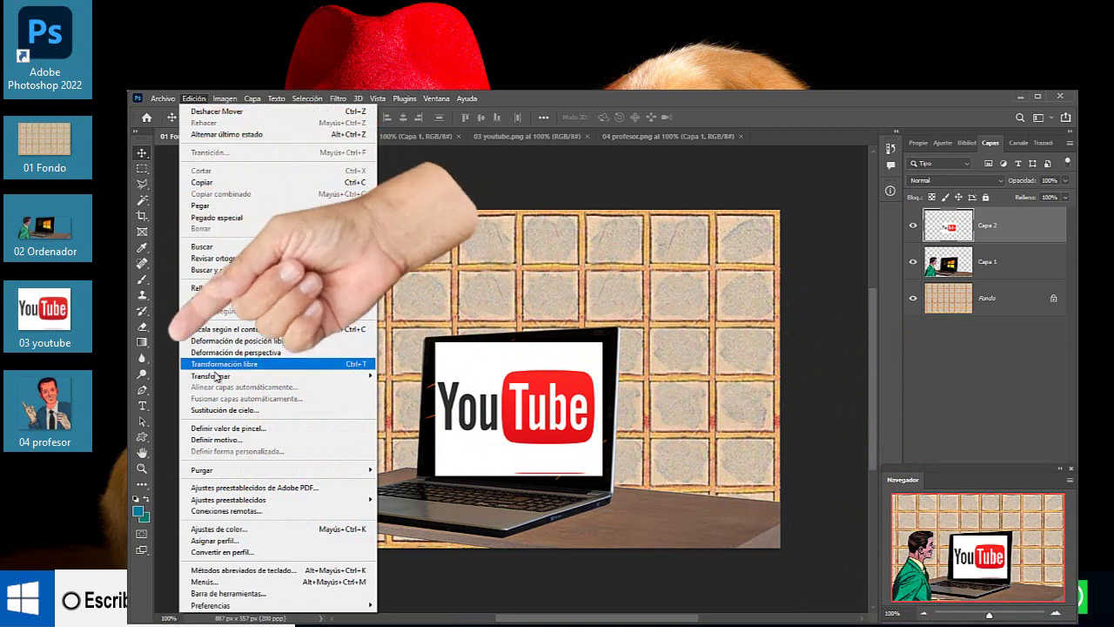
mouse_move(215, 376)
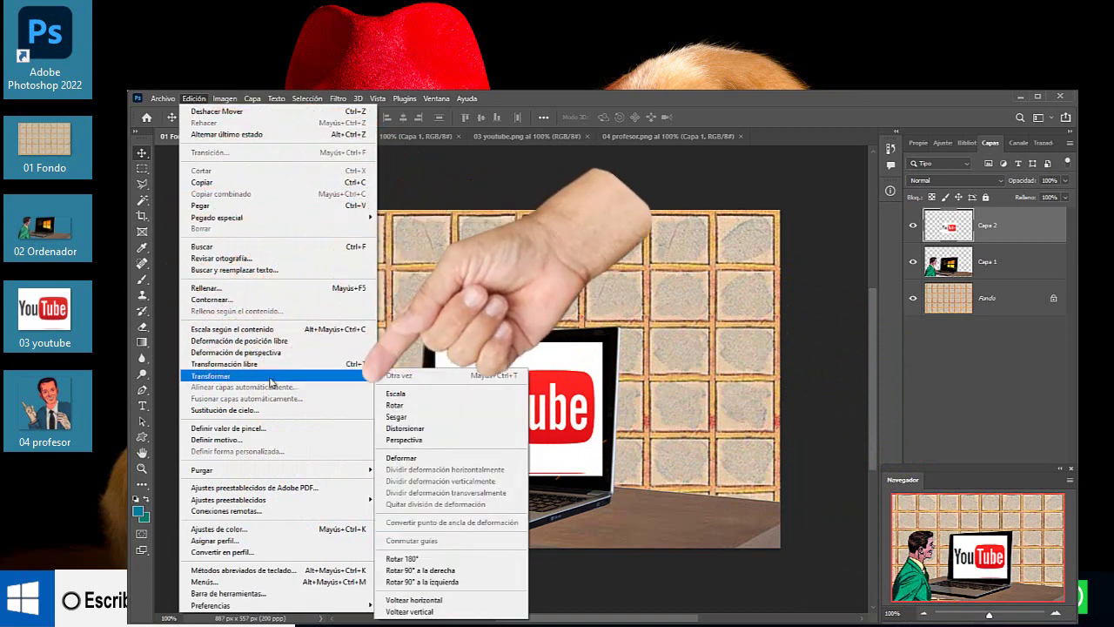
click(432, 427)
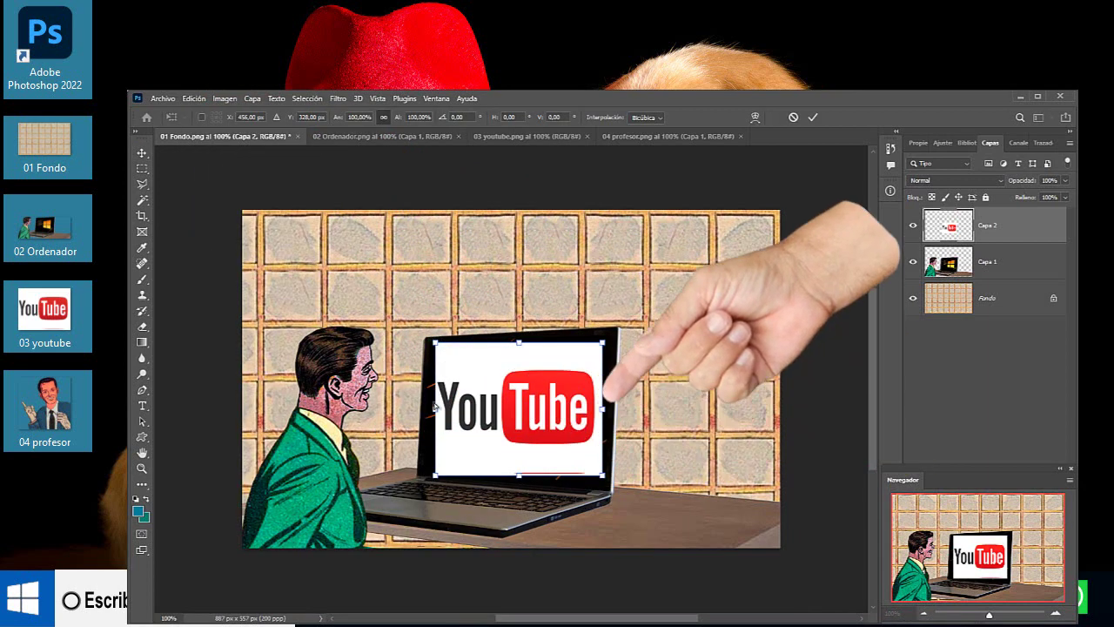
drag(435, 344, 431, 345)
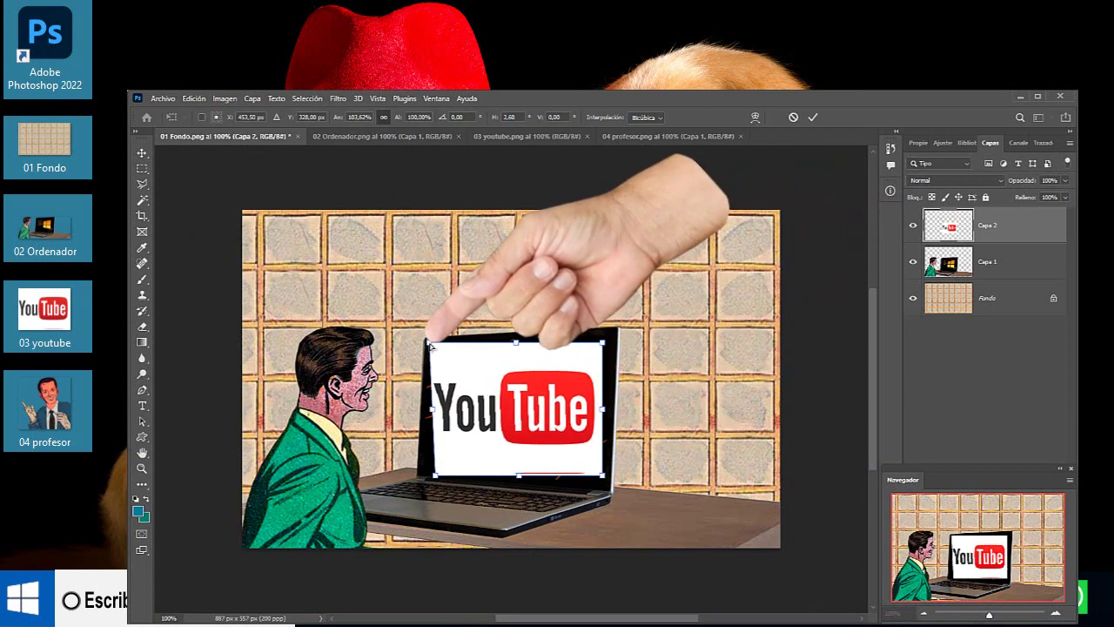
drag(603, 342, 613, 333)
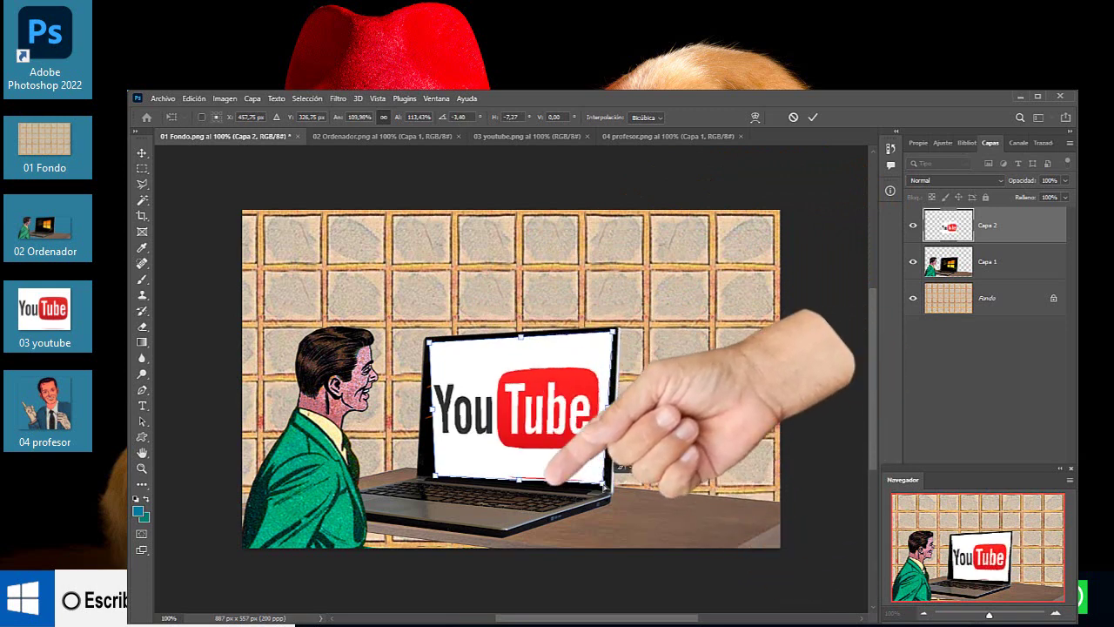
drag(519, 475, 518, 481)
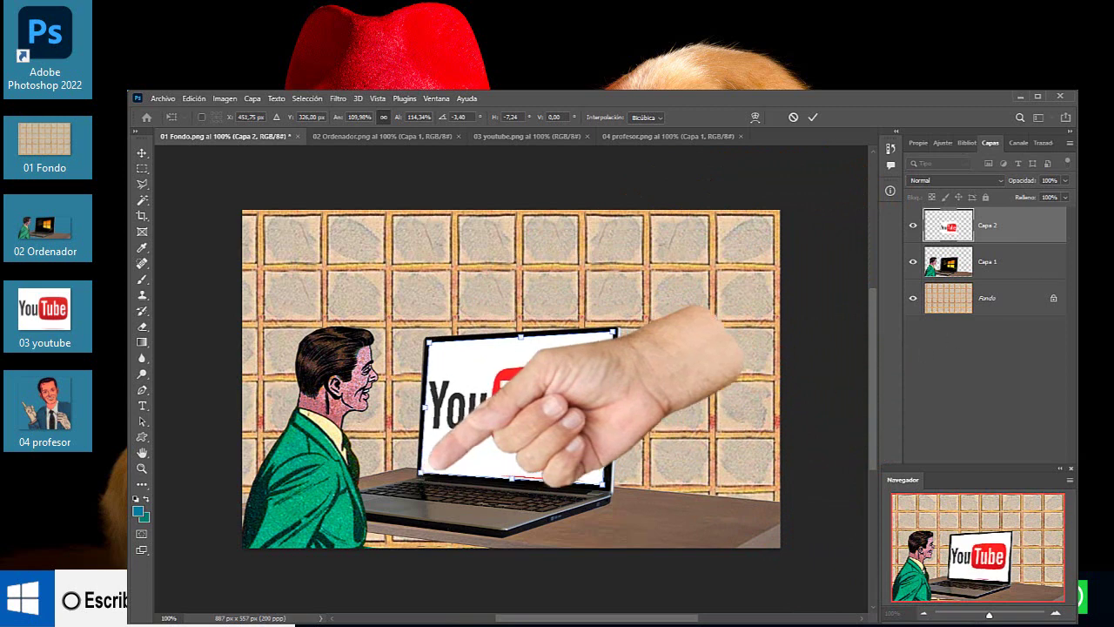
click(356, 173)
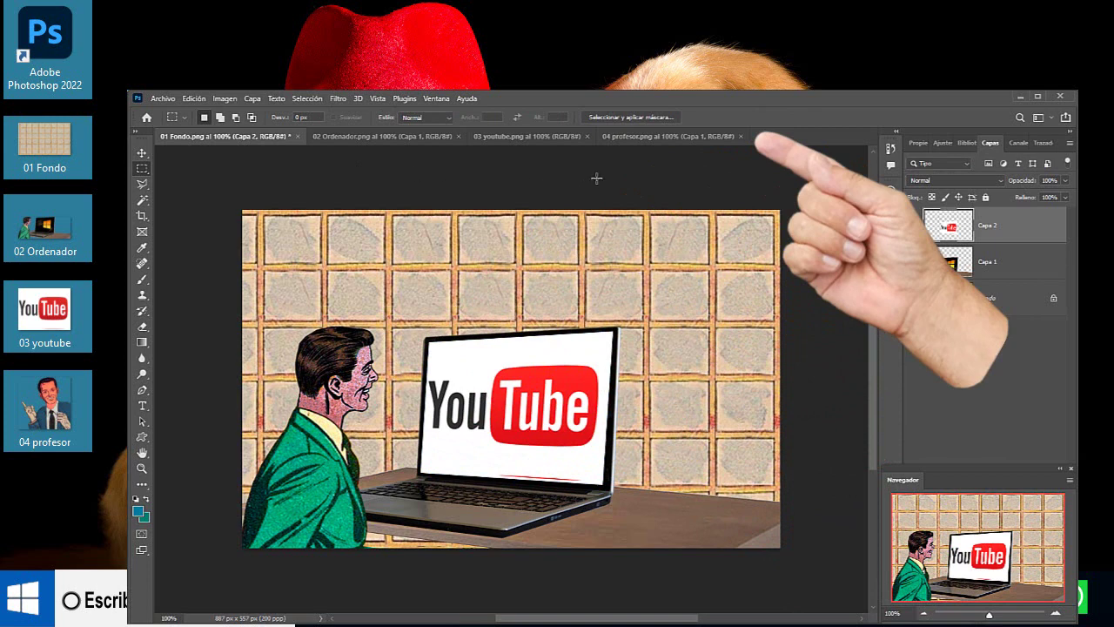
Select the whole 04 profesor.png image with the rectangular marquee and copy it.
click(683, 136)
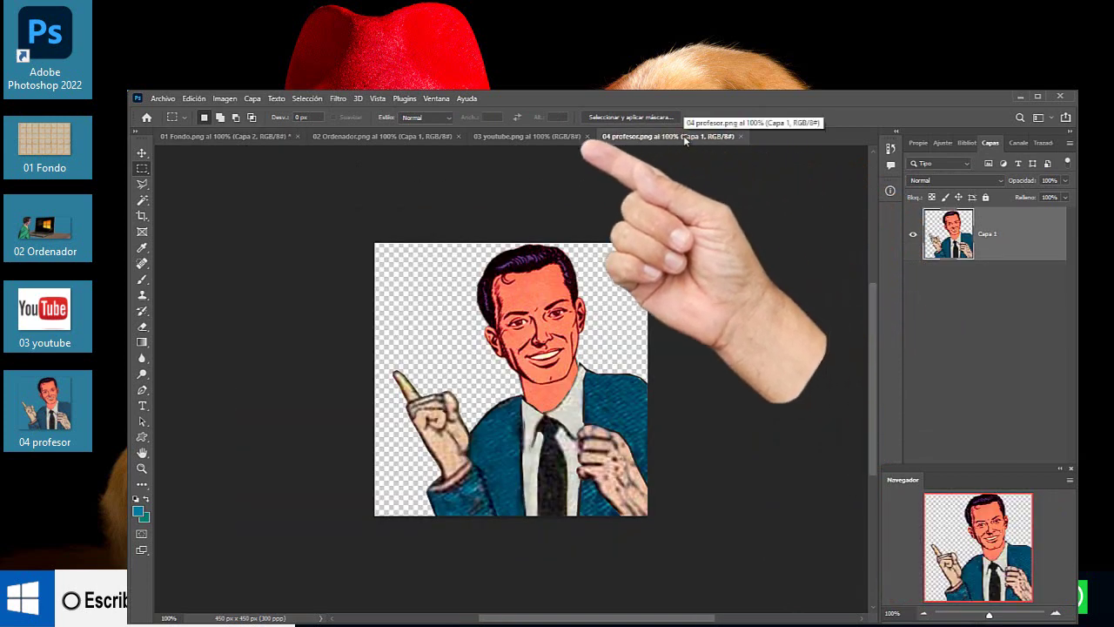
right_click(142, 168)
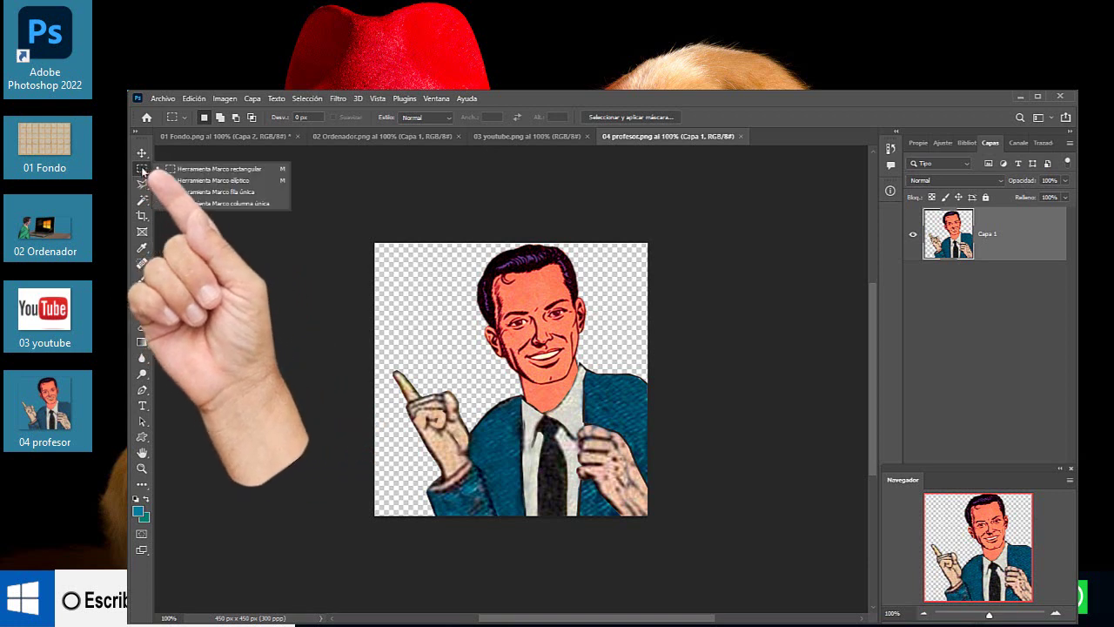
click(200, 174)
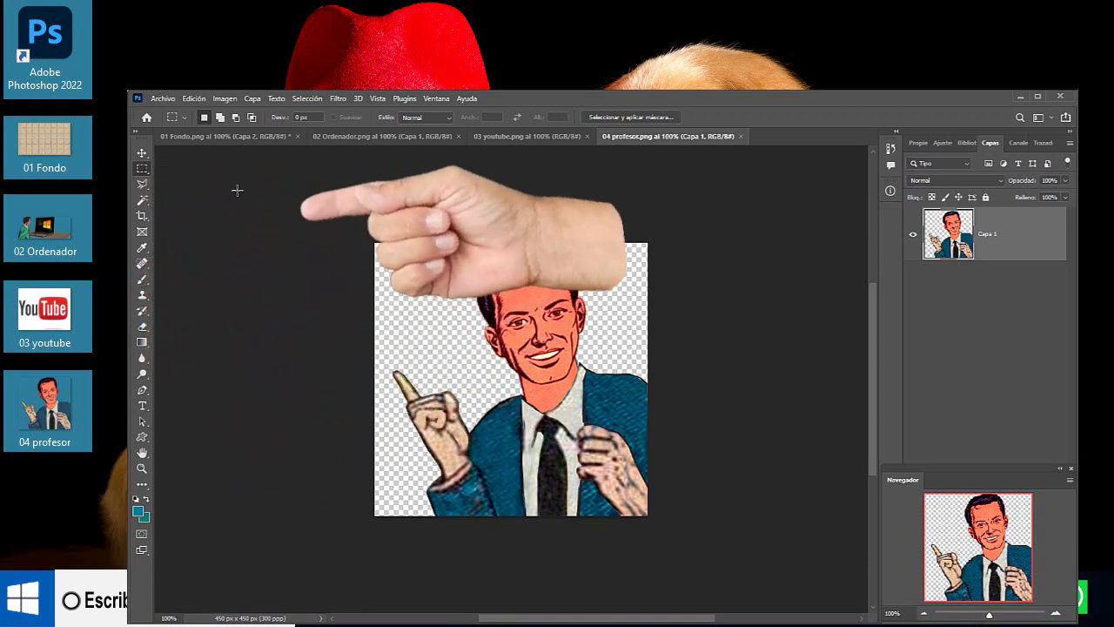
drag(375, 243, 648, 516)
click(193, 99)
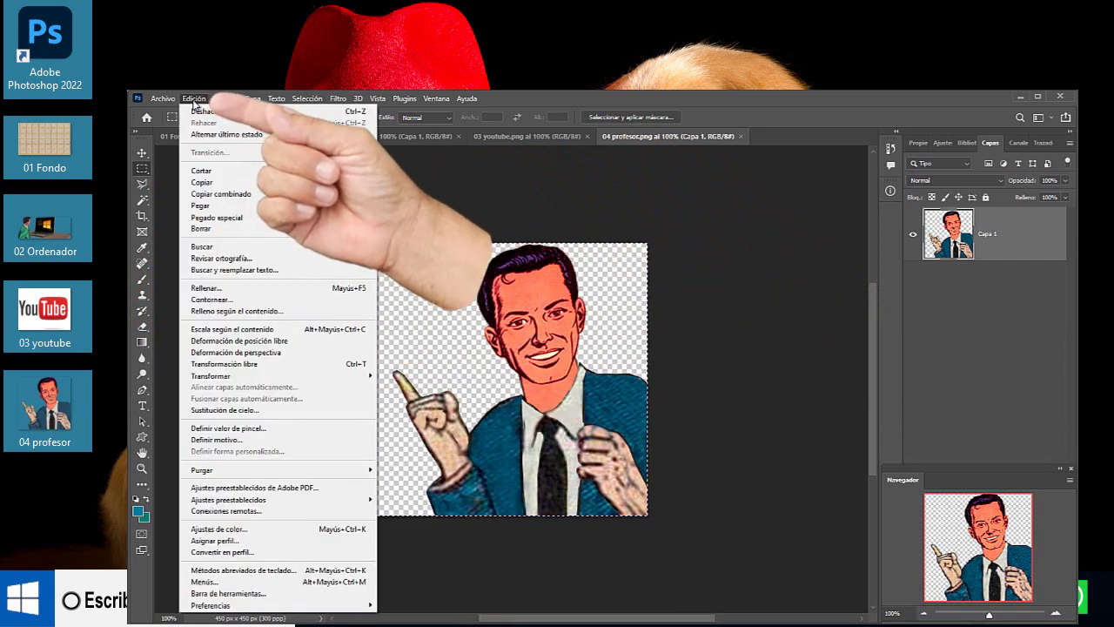
click(193, 183)
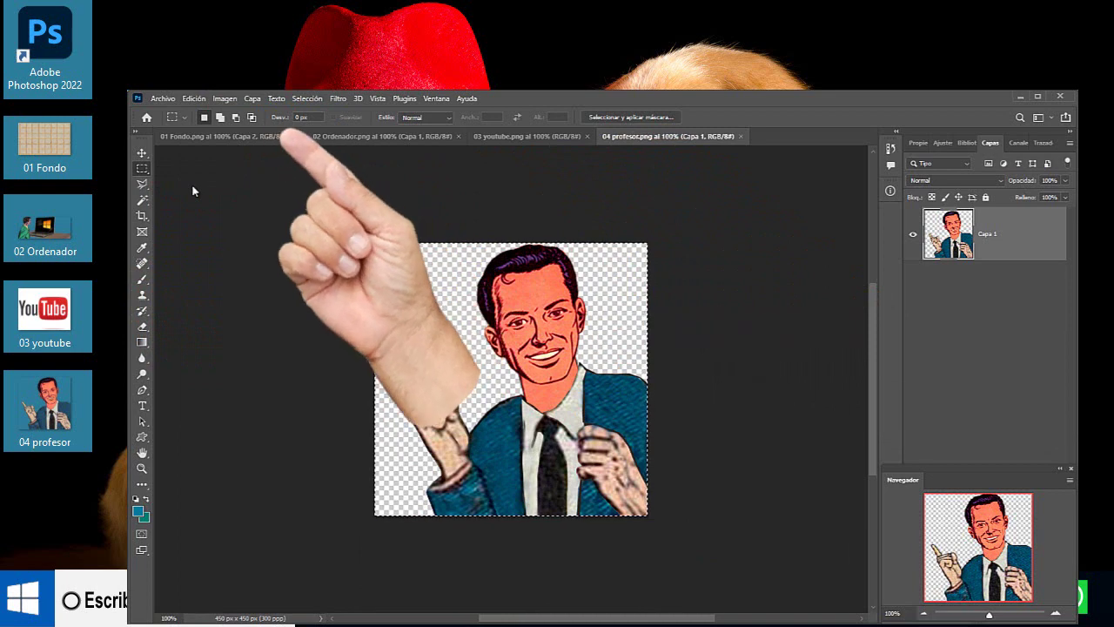
Paste the copied teacher into 01 Fondo.png and move him to the canvas's lower-right corner, beside the laptop.
click(221, 138)
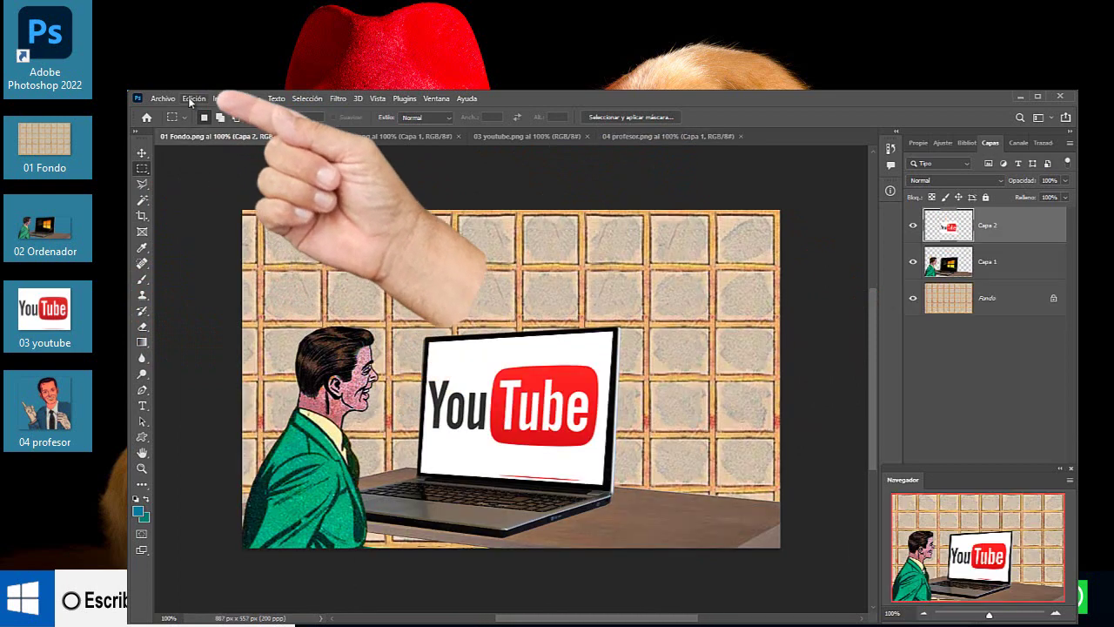
click(193, 98)
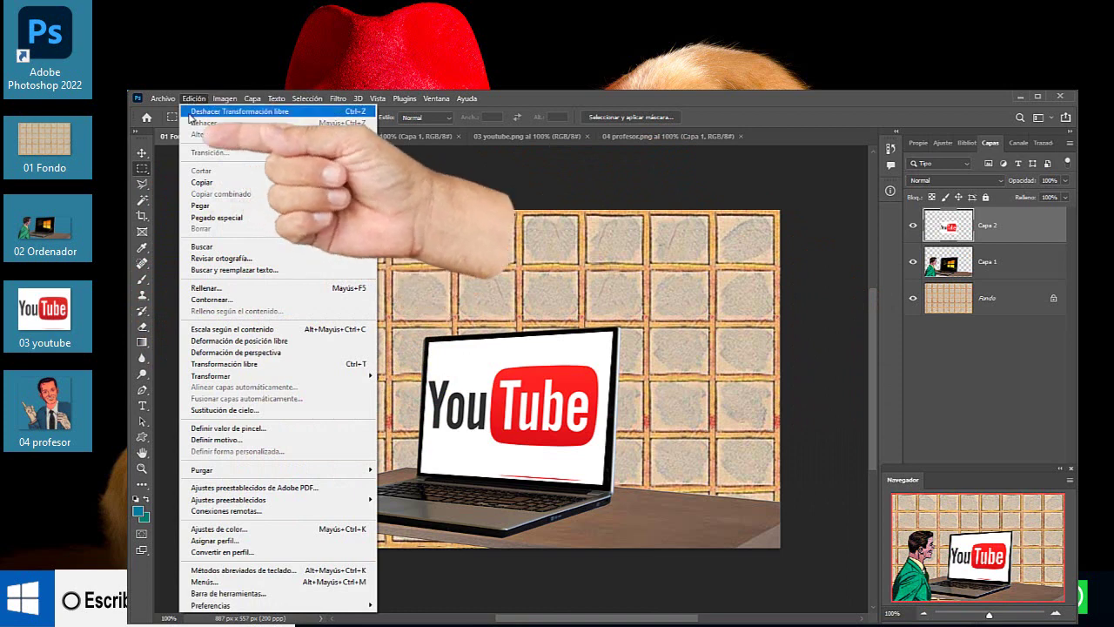
click(197, 207)
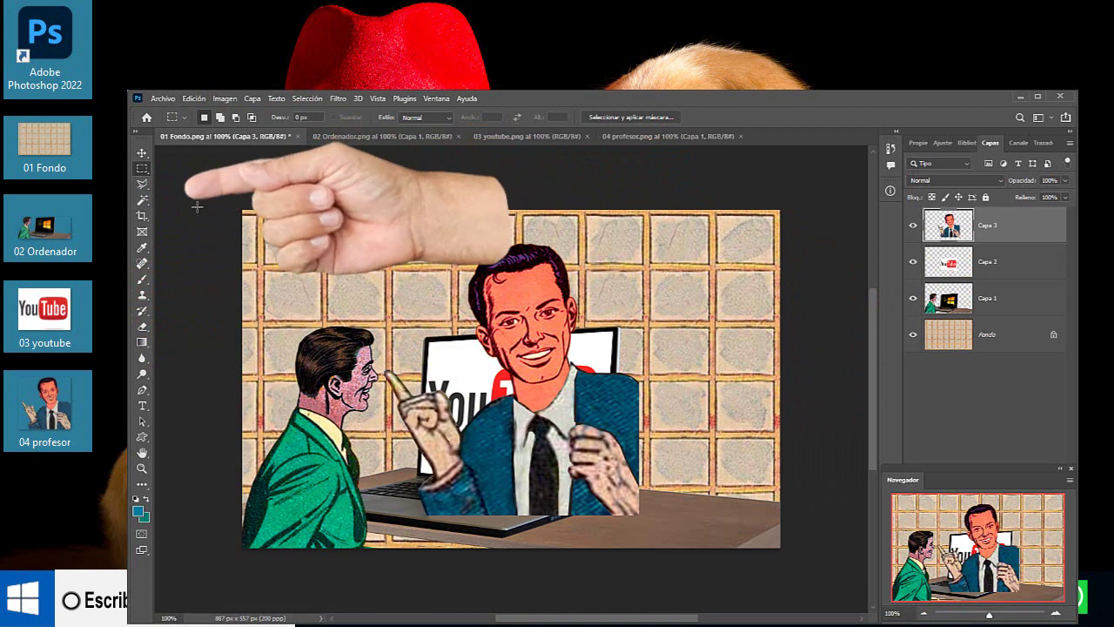
click(143, 154)
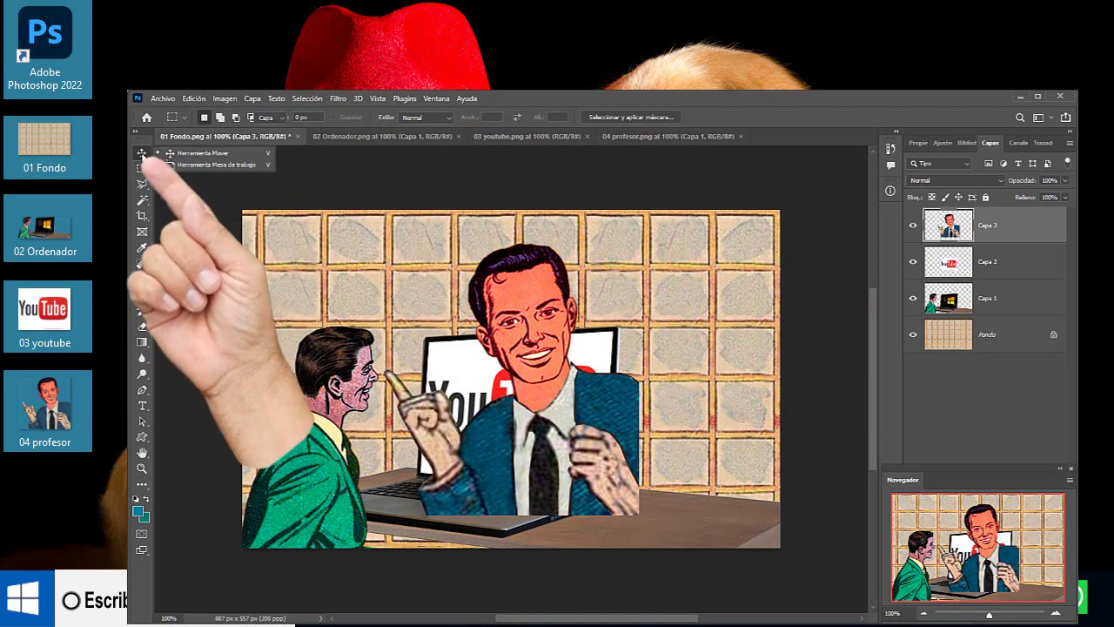
click(162, 154)
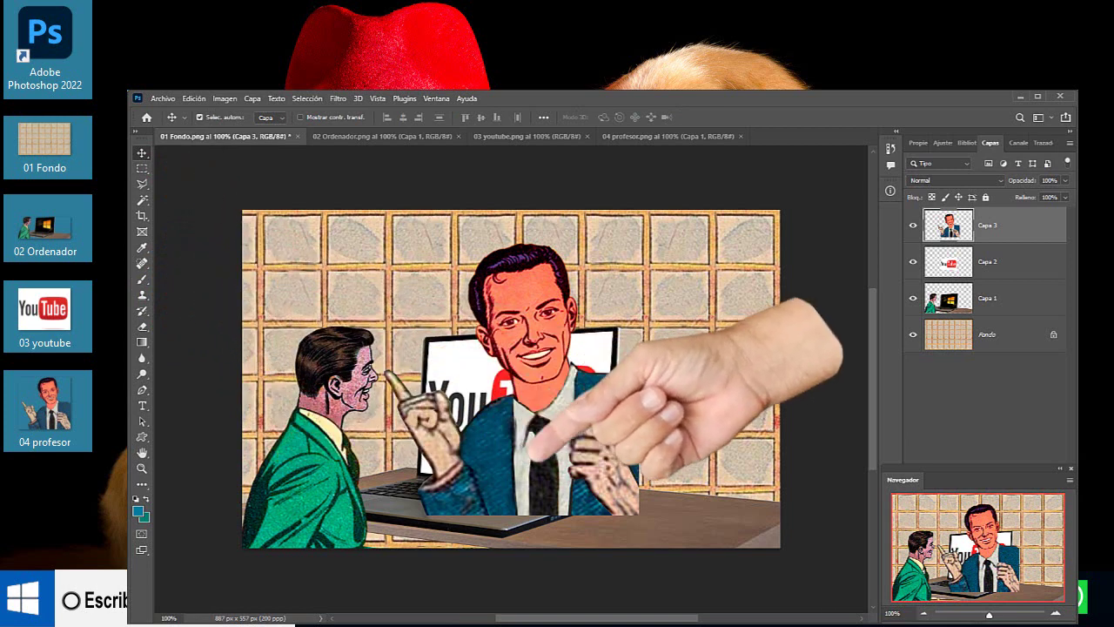
drag(530, 457, 673, 500)
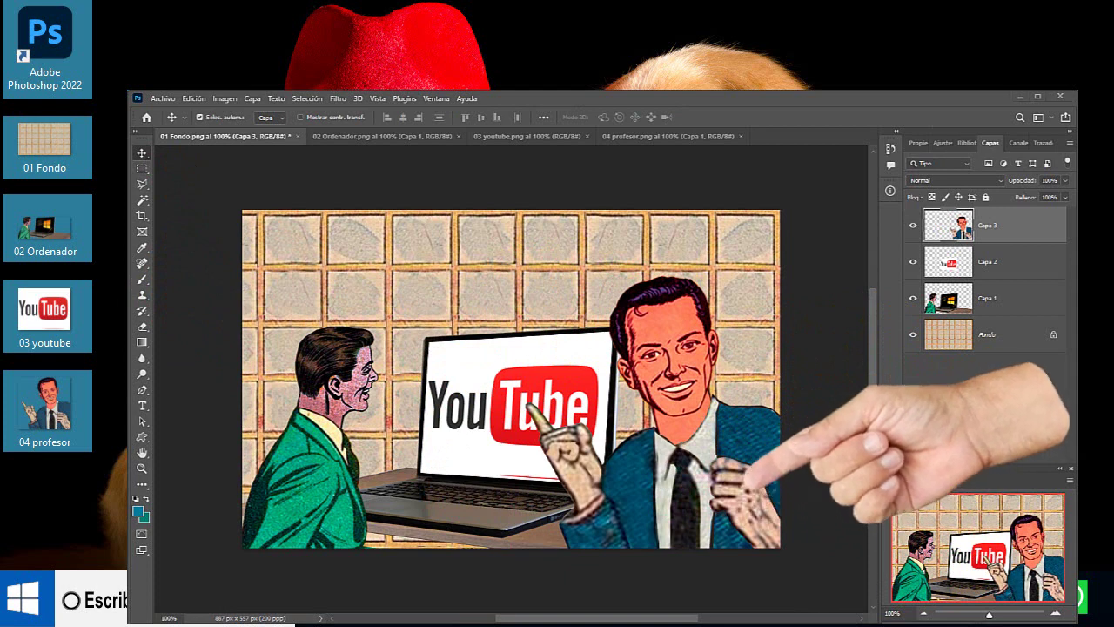
Add the white horizontal text "Crea tus miniaturas para YouTube" in Arial Bold on two lines across the upper part of the canvas.
key(x)
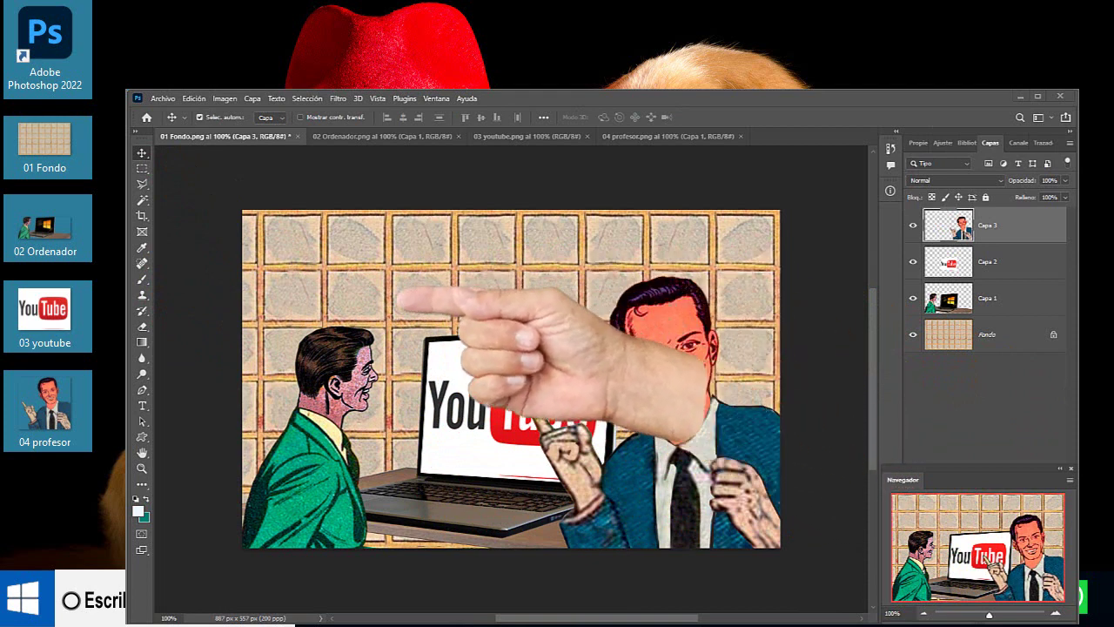
click(142, 406)
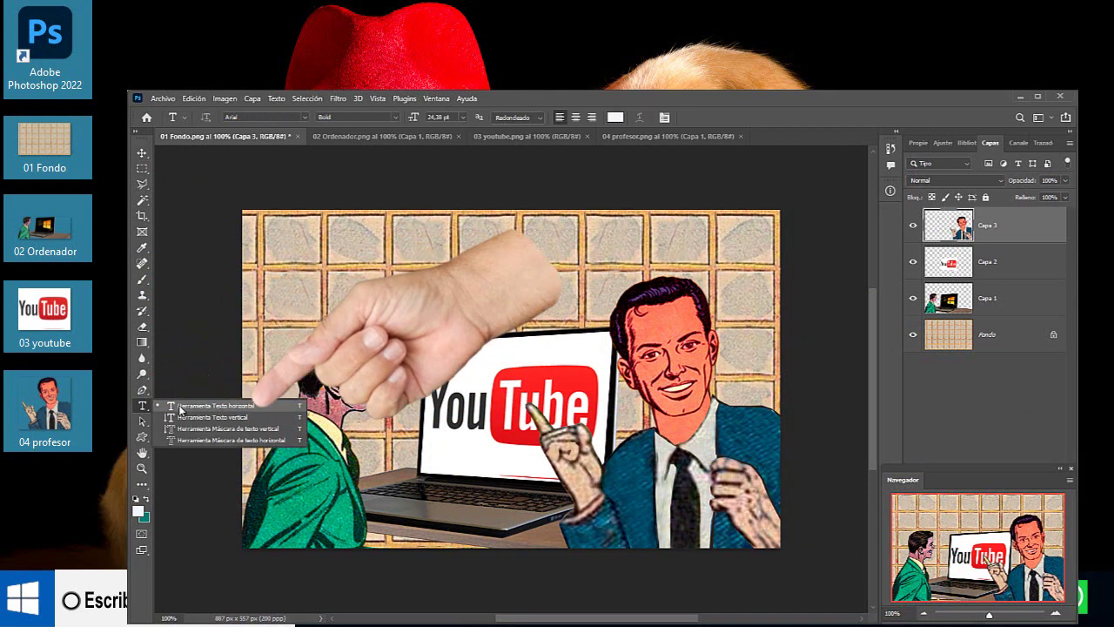
click(180, 408)
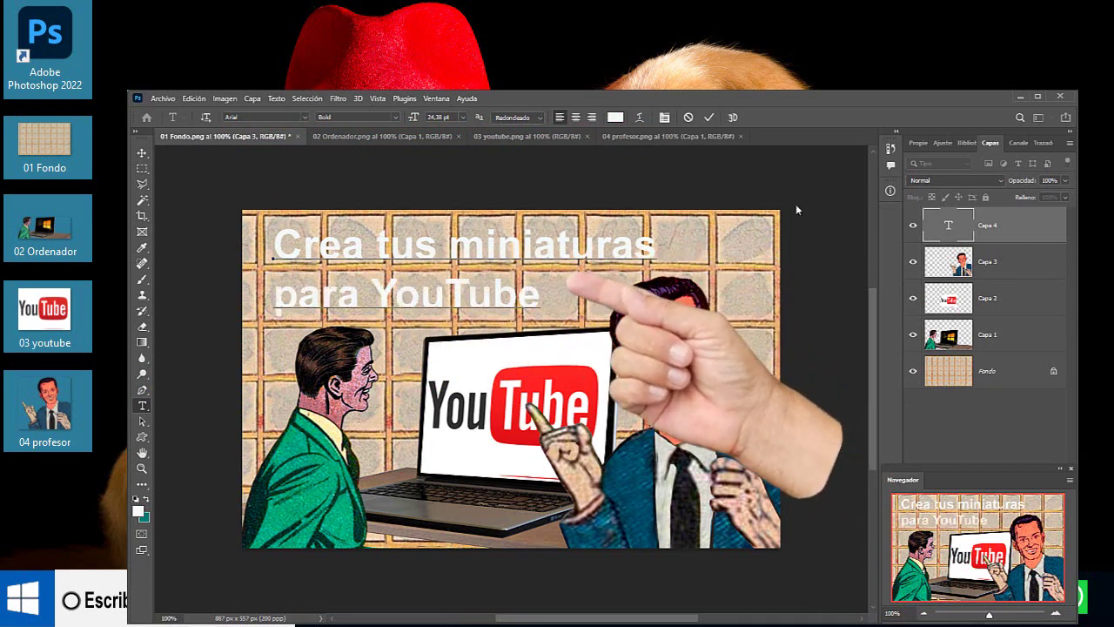
key(ctrl+Return)
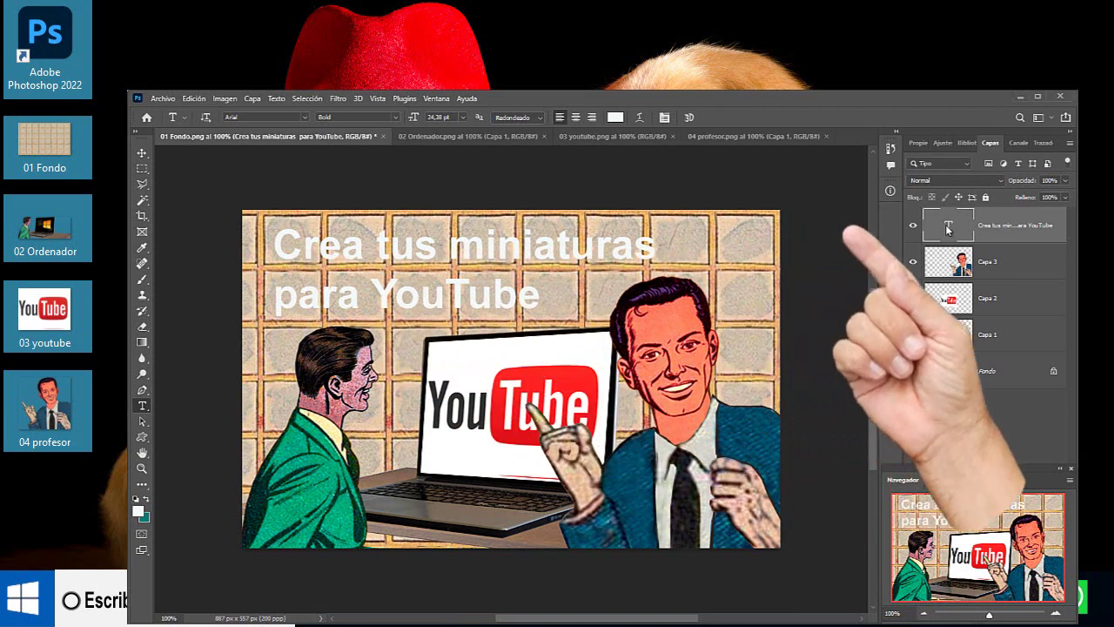
Apply a black 6 px outside stroke (Trazo, Exterior) to the title text layer through its layer style.
right_click(947, 228)
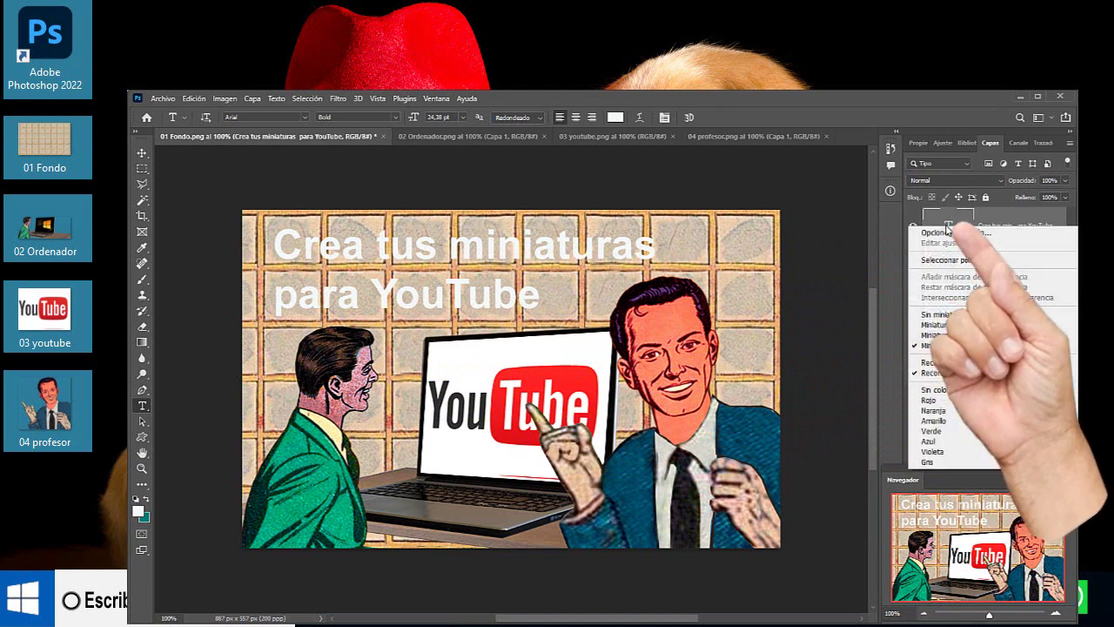
click(943, 234)
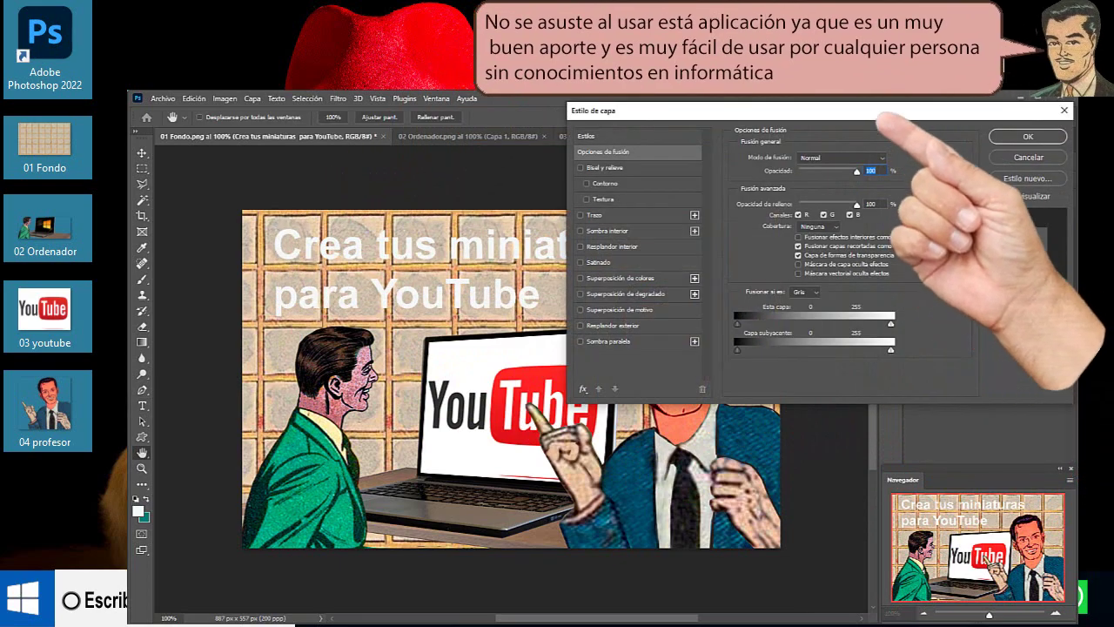
drag(868, 137, 881, 331)
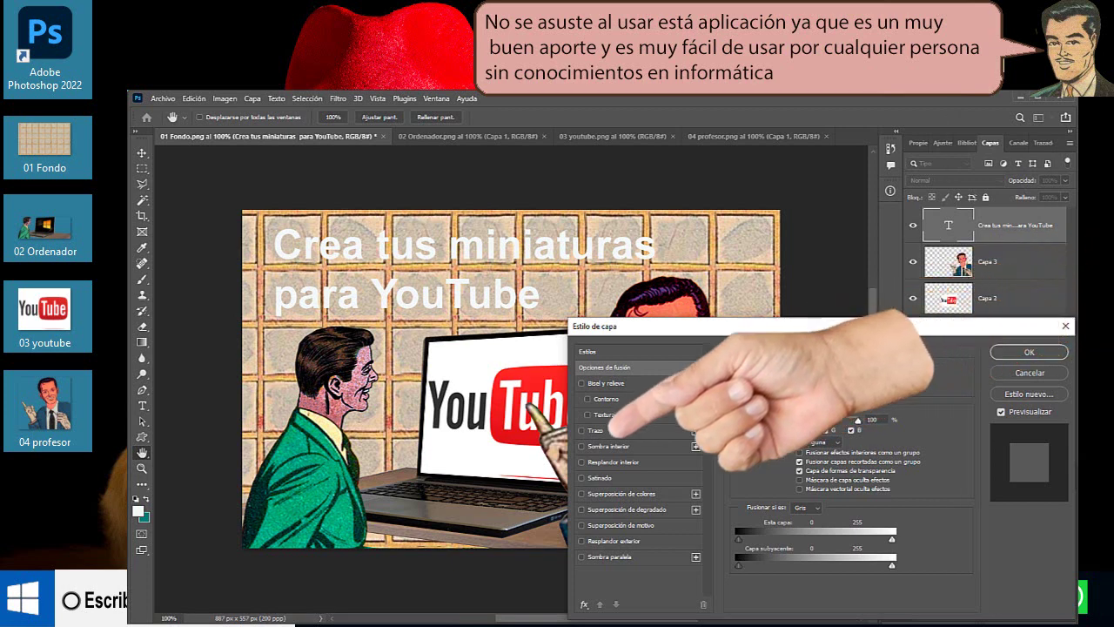
click(582, 430)
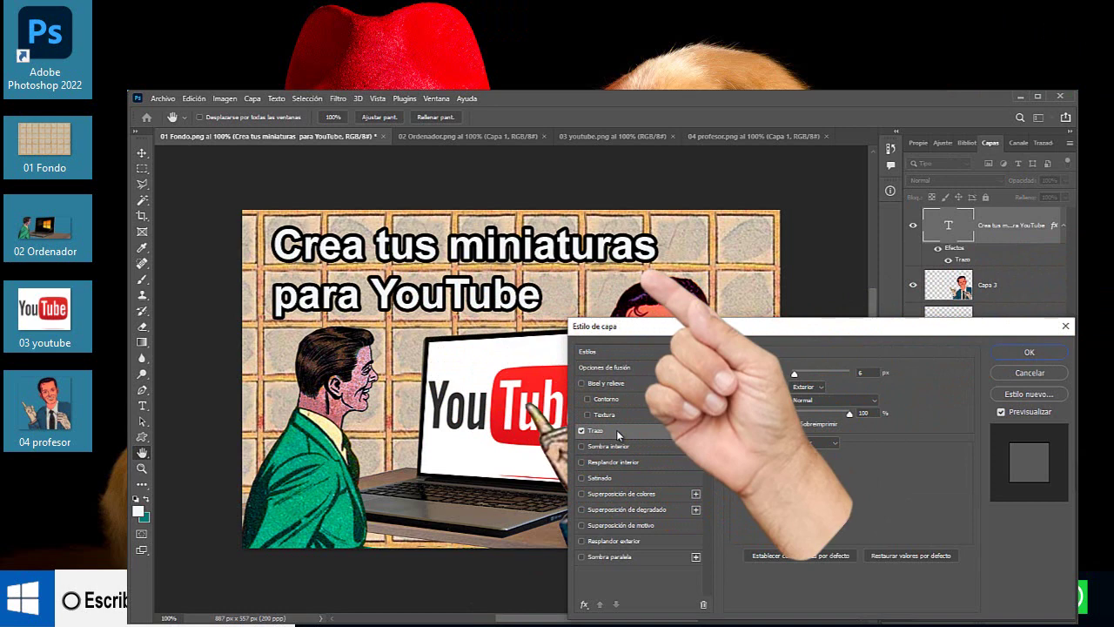
click(616, 430)
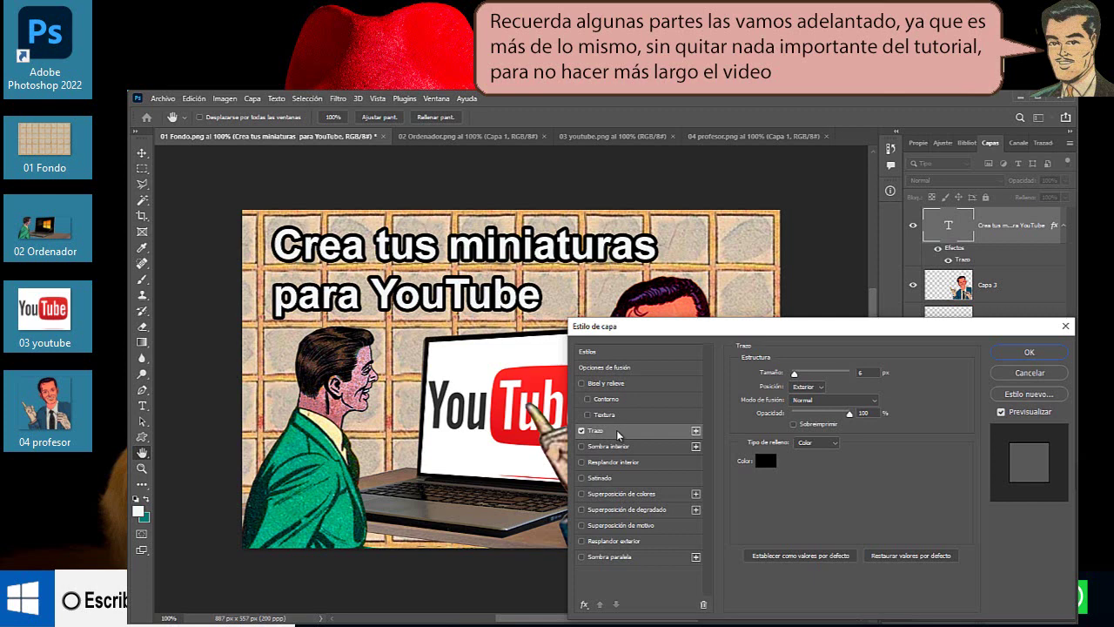
click(1029, 354)
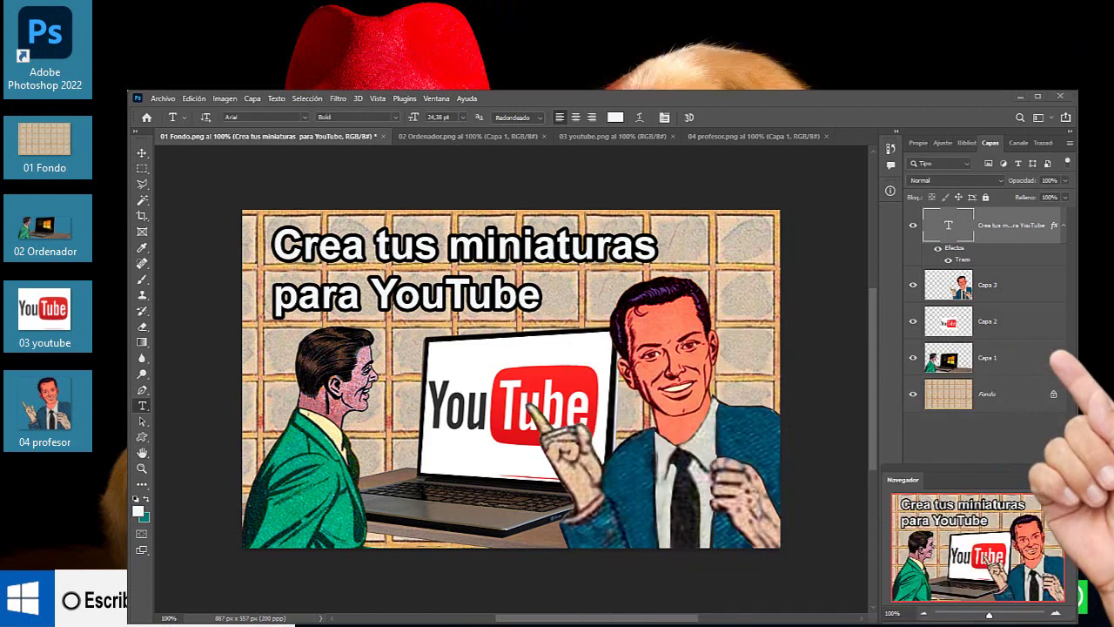
Save a copy of the composition as a PNG named "Mi primera imagen editada" in the Escritore folder, accepting the PNG format options.
click(162, 99)
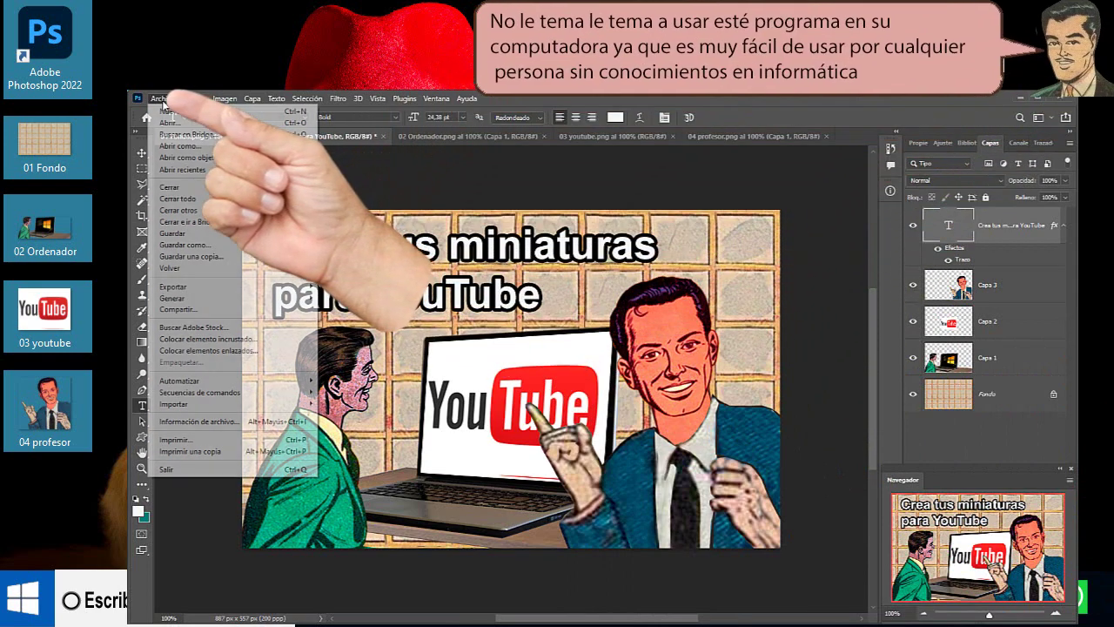
click(185, 245)
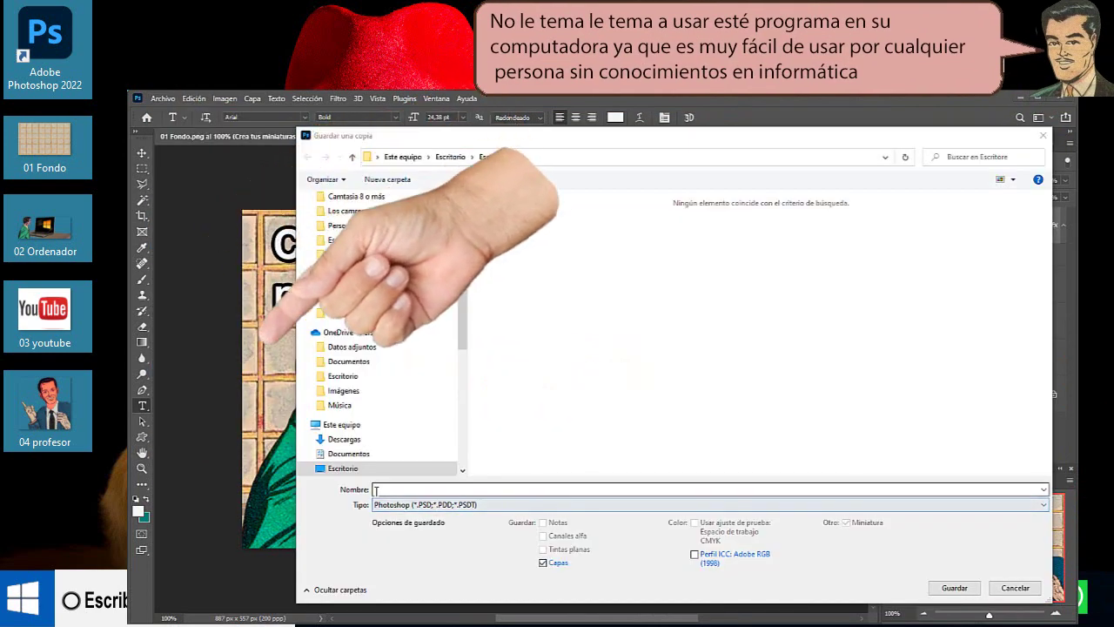
text(Mi primera imagen editada)
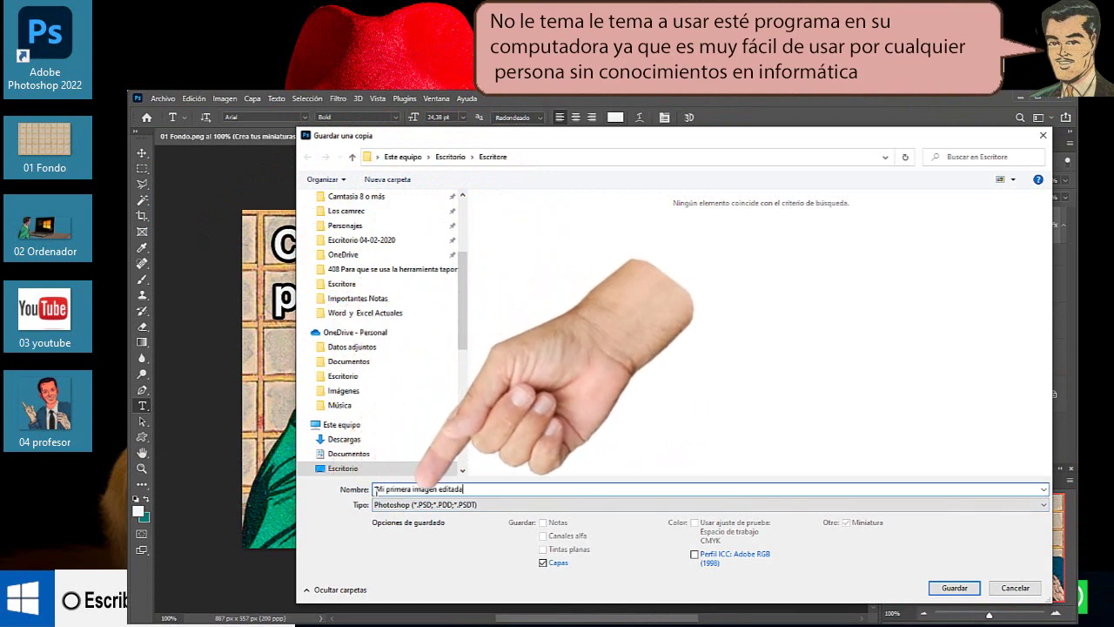
click(410, 505)
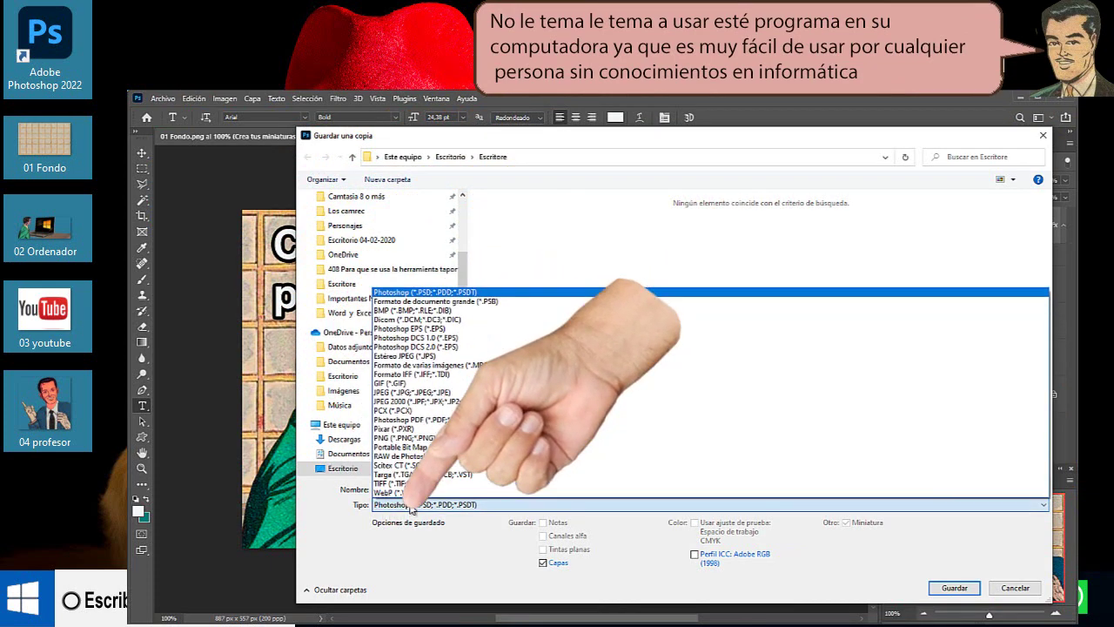
click(407, 438)
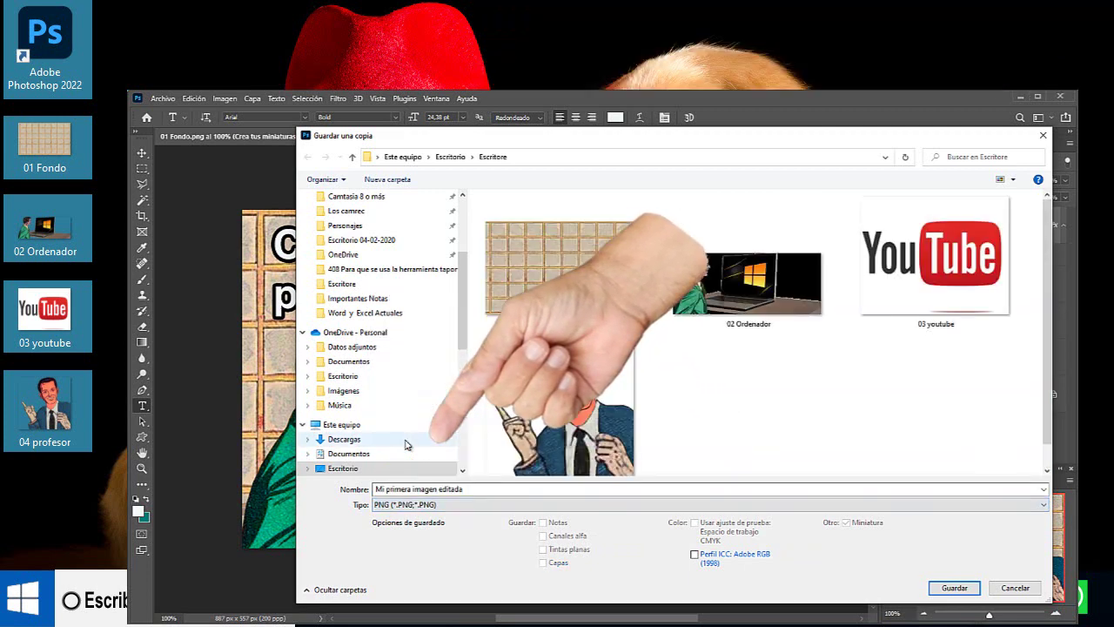
click(954, 587)
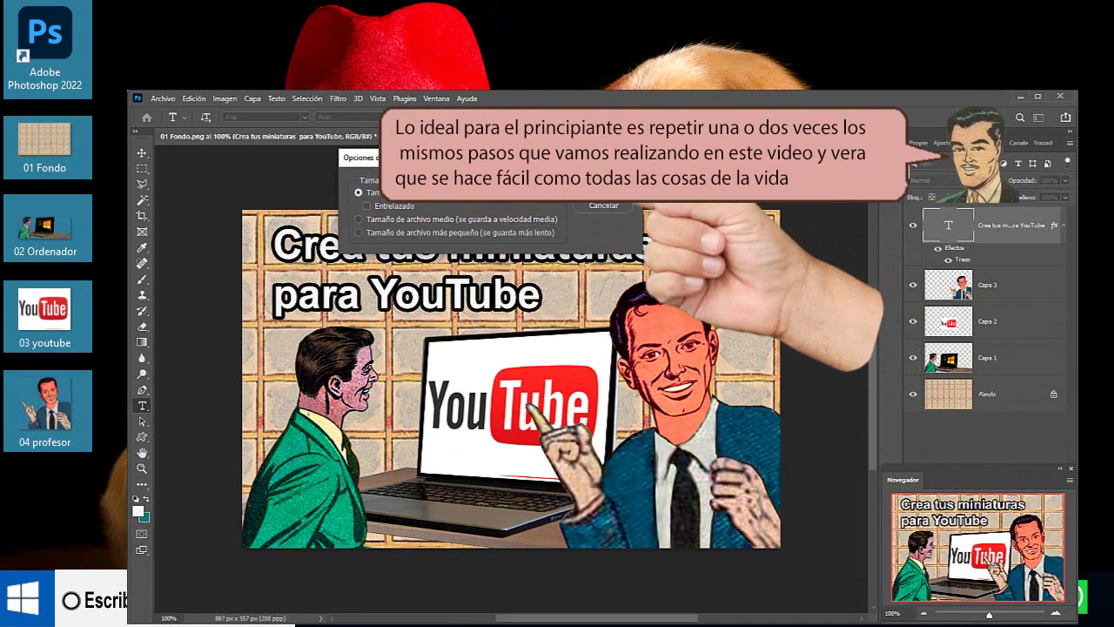
click(598, 184)
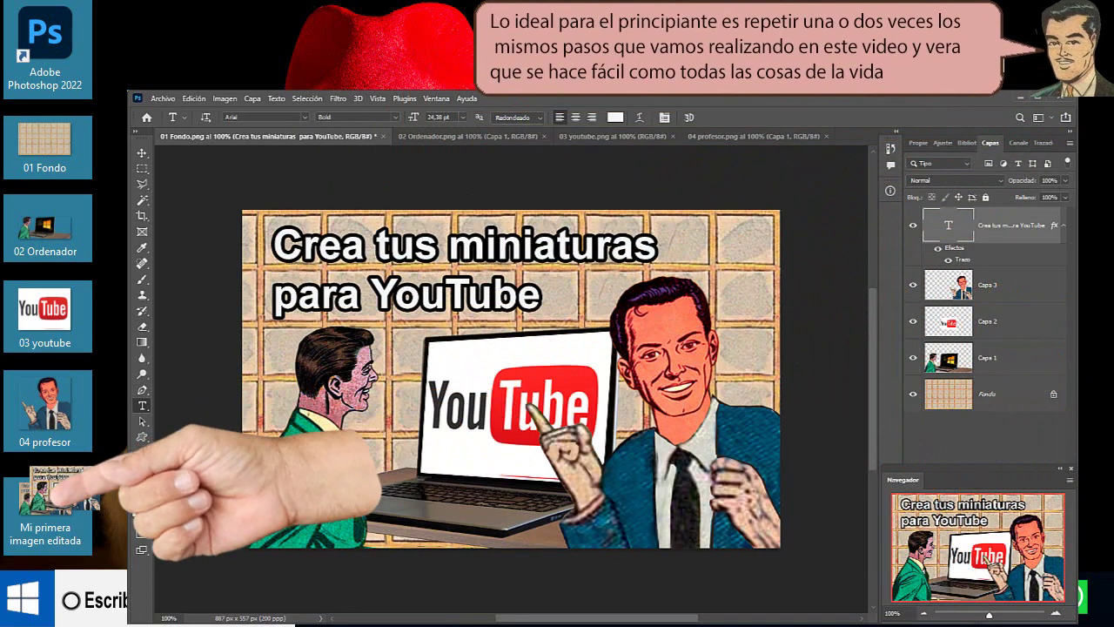